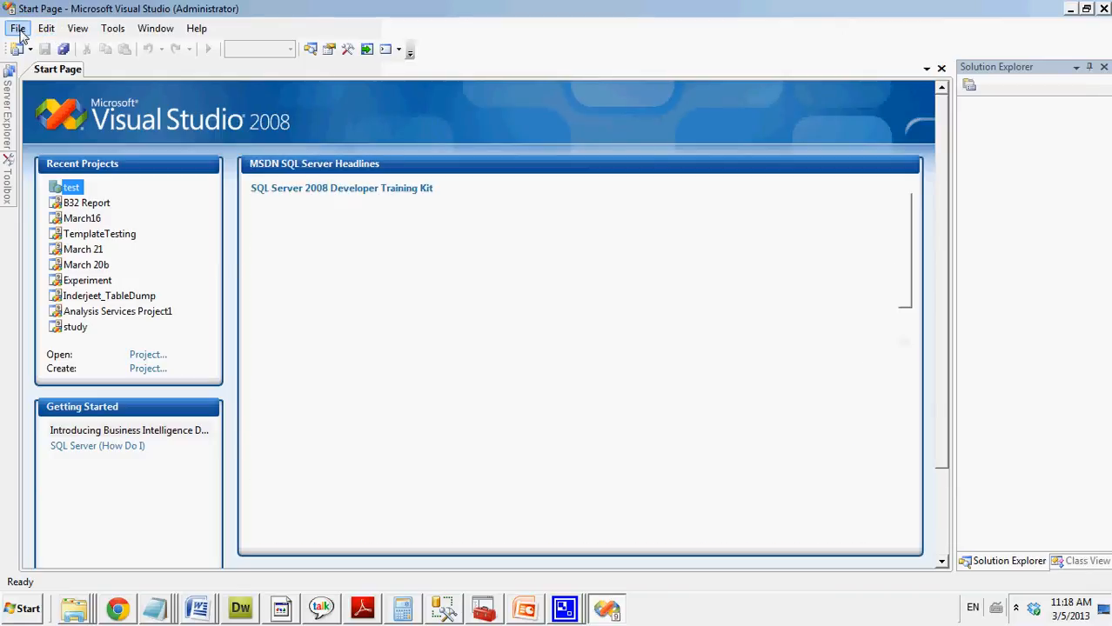
# Create a new Analysis Services Project named PresentationSSASTutorial
pyautogui.click(18, 29)
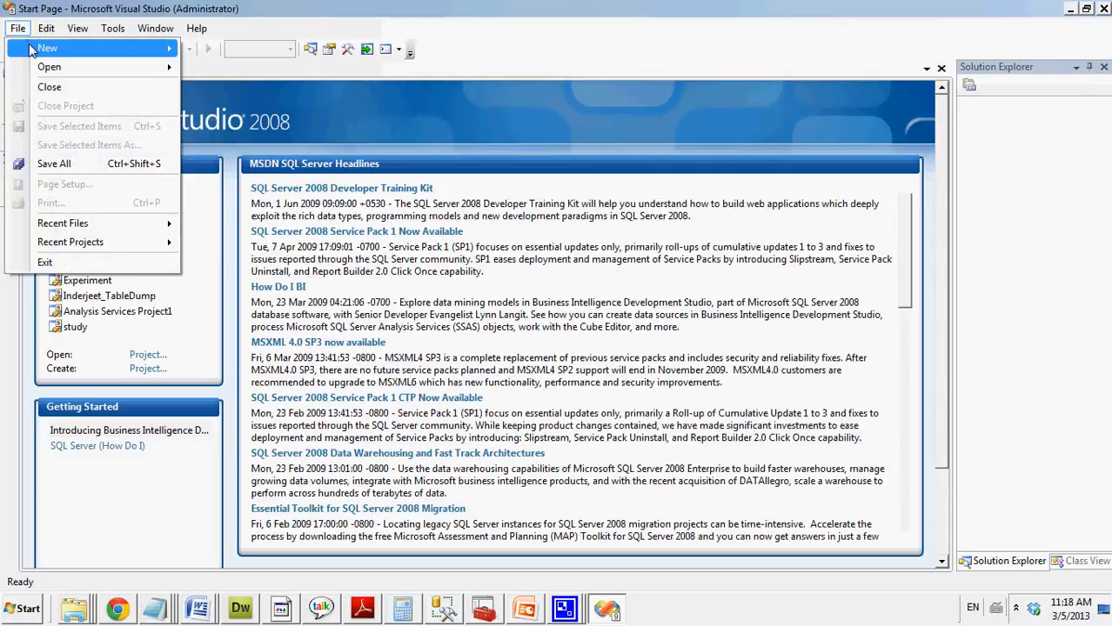
pyautogui.moveTo(35, 51)
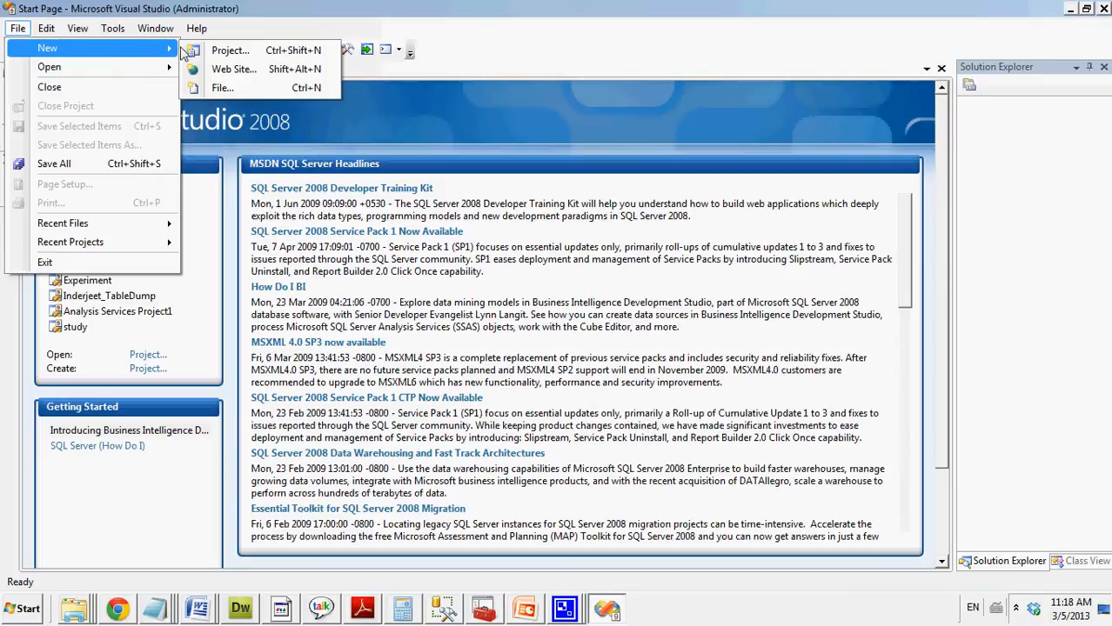
pyautogui.click(214, 51)
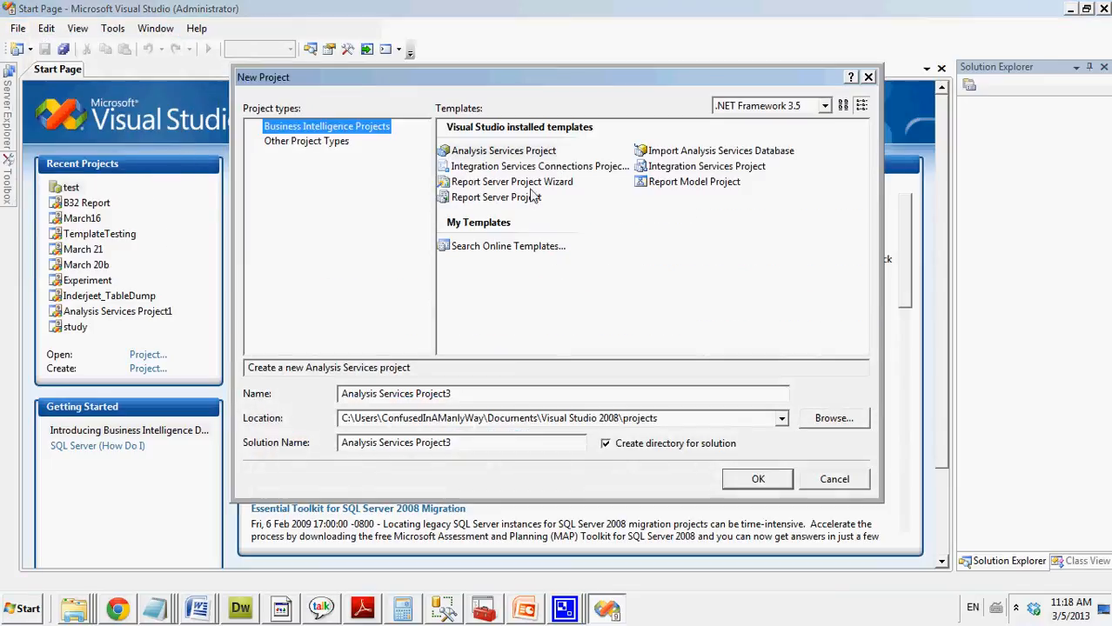
pyautogui.click(499, 152)
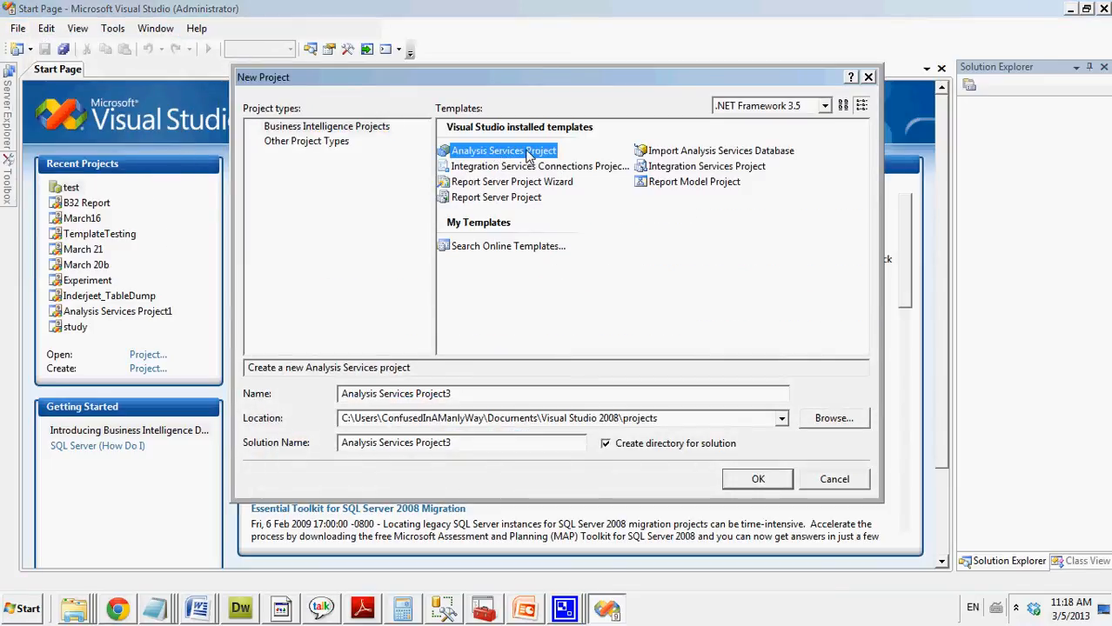
pyautogui.moveTo(472, 398); pyautogui.dragTo(350, 384)
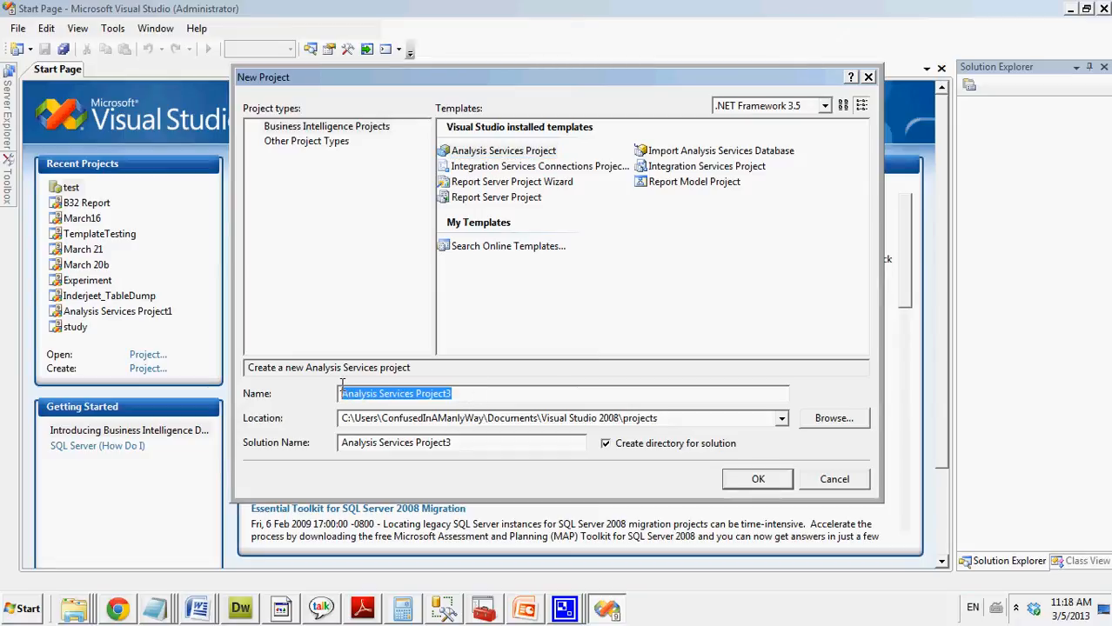
pyautogui.write('Prese')
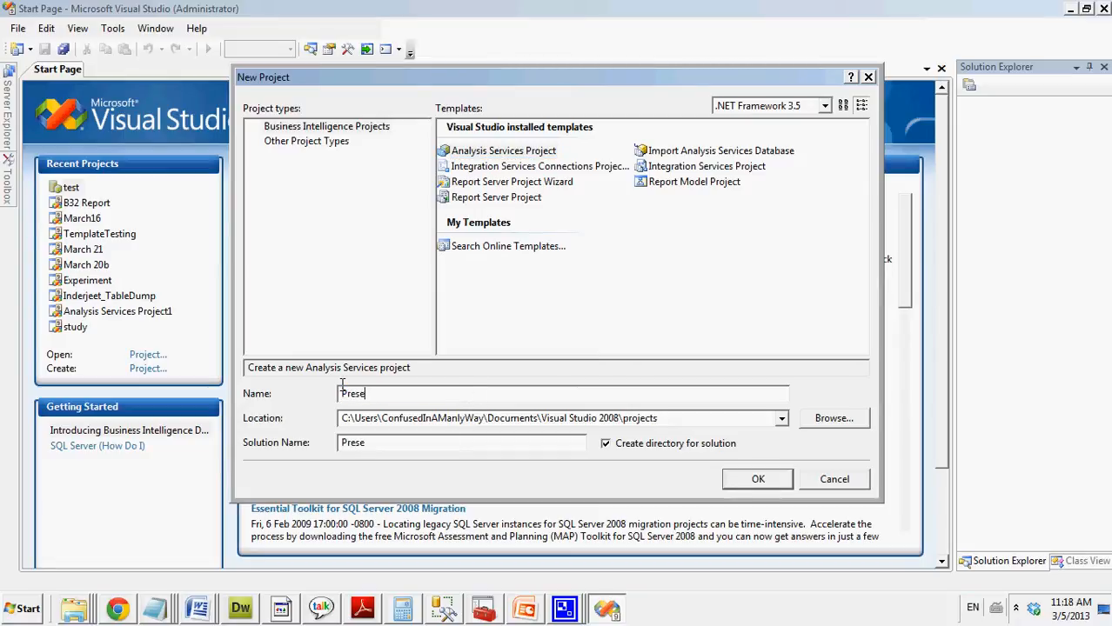
pyautogui.write('ntationSSASTutorial')
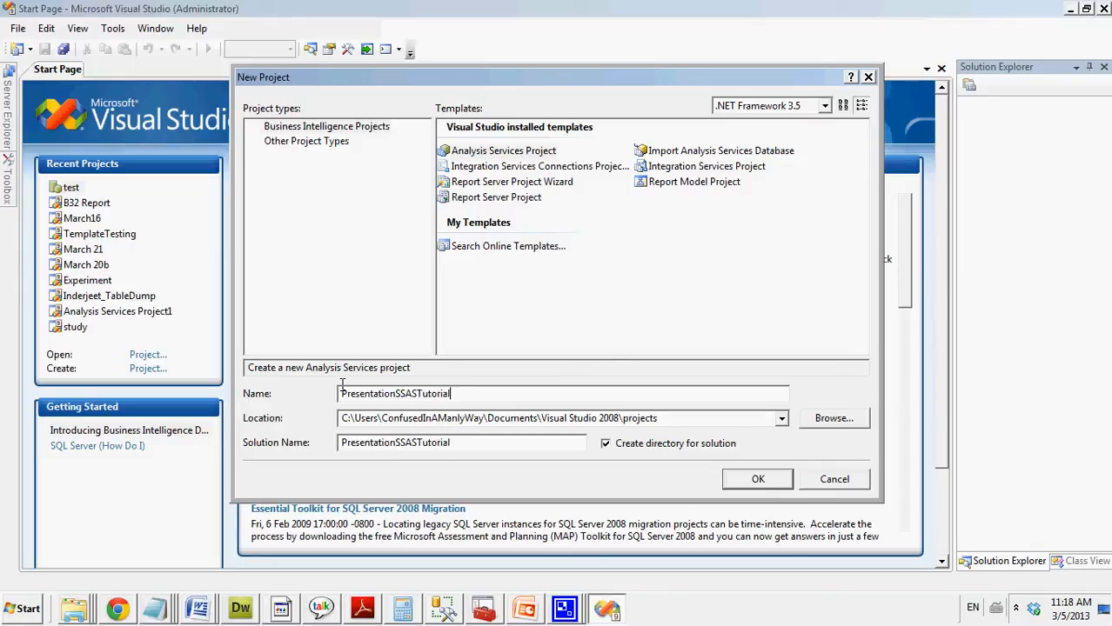
pyautogui.press('Return')
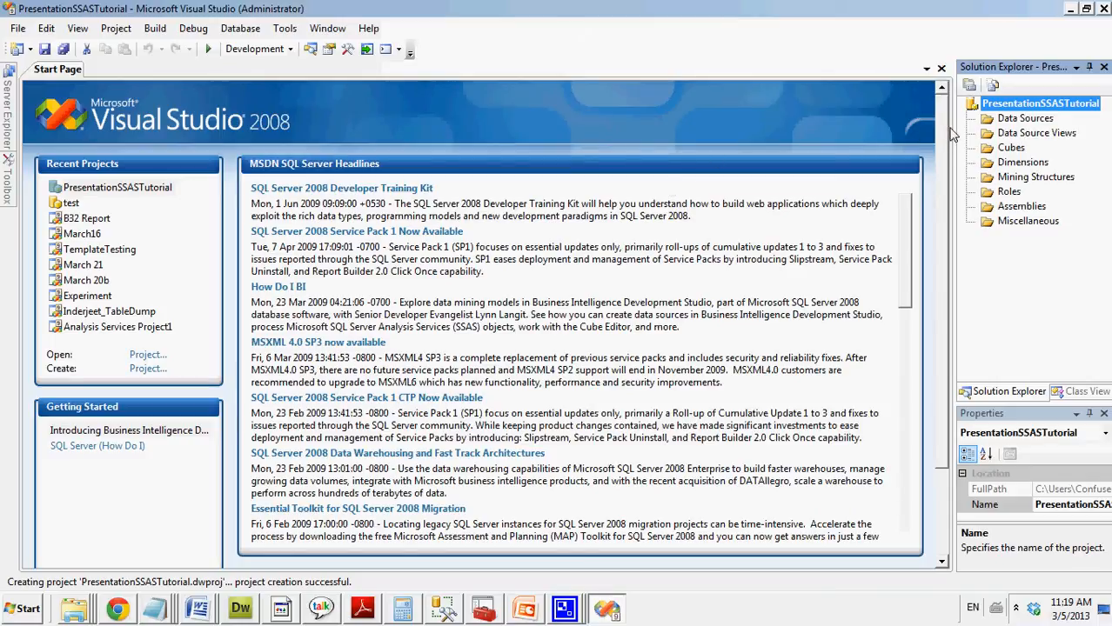
# Widen the Solution Explorer pane, make the Properties pane below it taller, and select the project's Data Sources folder
pyautogui.moveTo(955, 144); pyautogui.dragTo(845, 146)
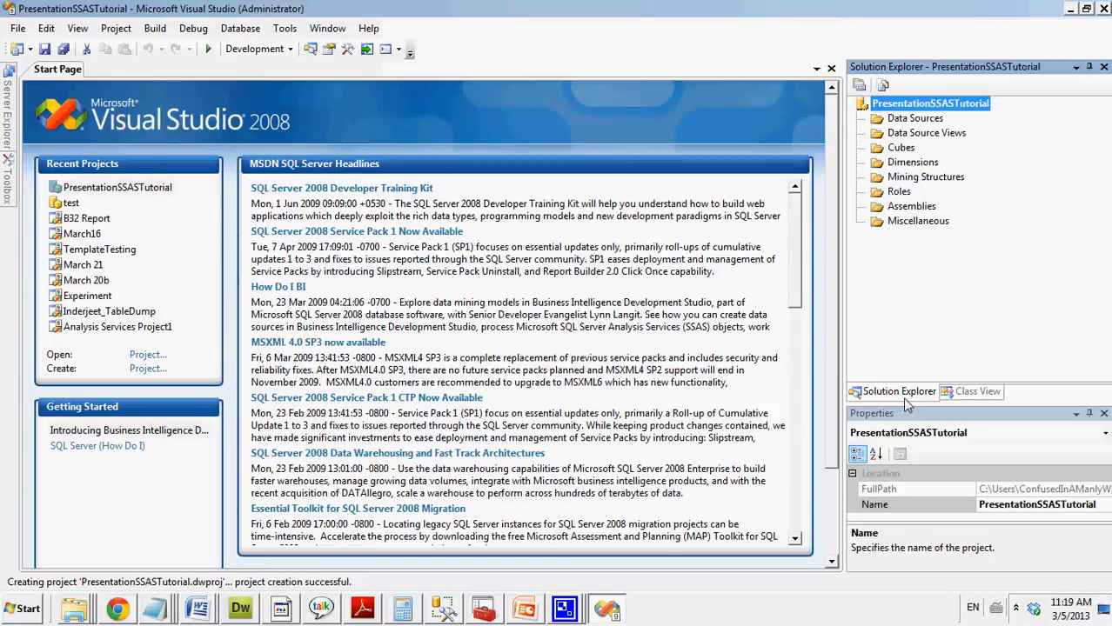
pyautogui.moveTo(905, 406); pyautogui.dragTo(905, 289)
pyautogui.moveTo(6, 205)
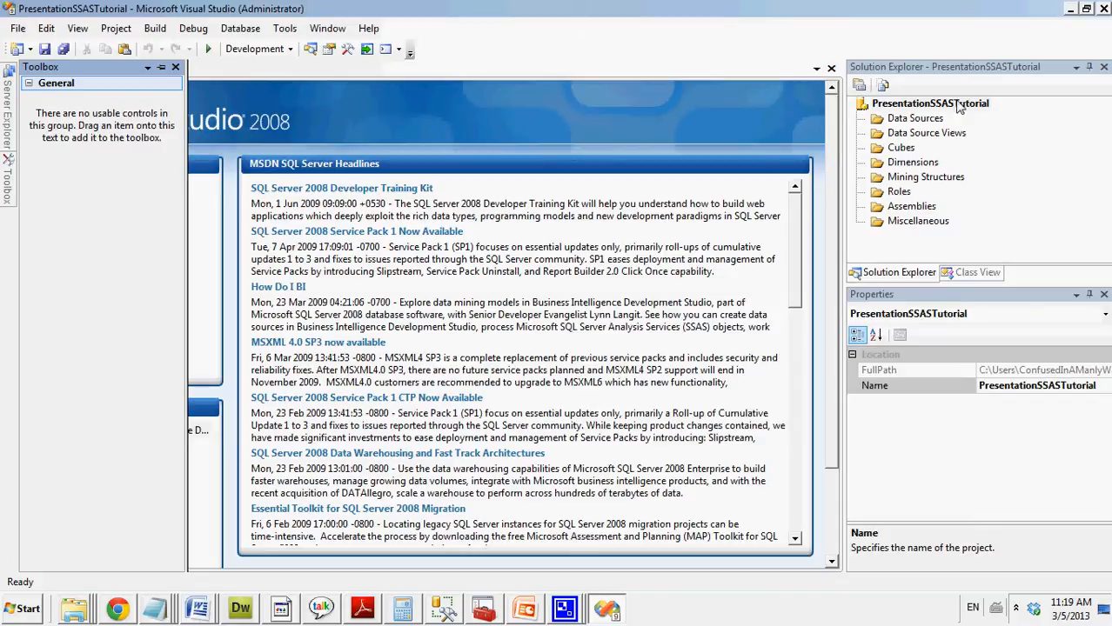
pyautogui.click(934, 119)
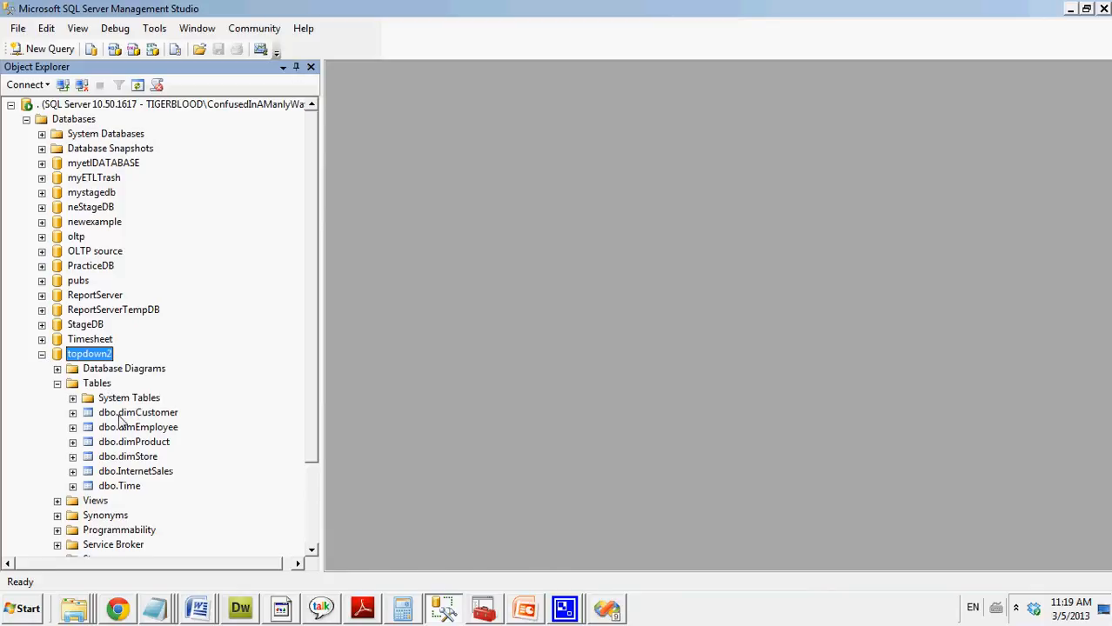
# Examine the topdown2 database's tables in SQL Server Management Studio, including dimCustomer, dimEmployee, dimProduct and dimStore
pyautogui.click(94, 386)
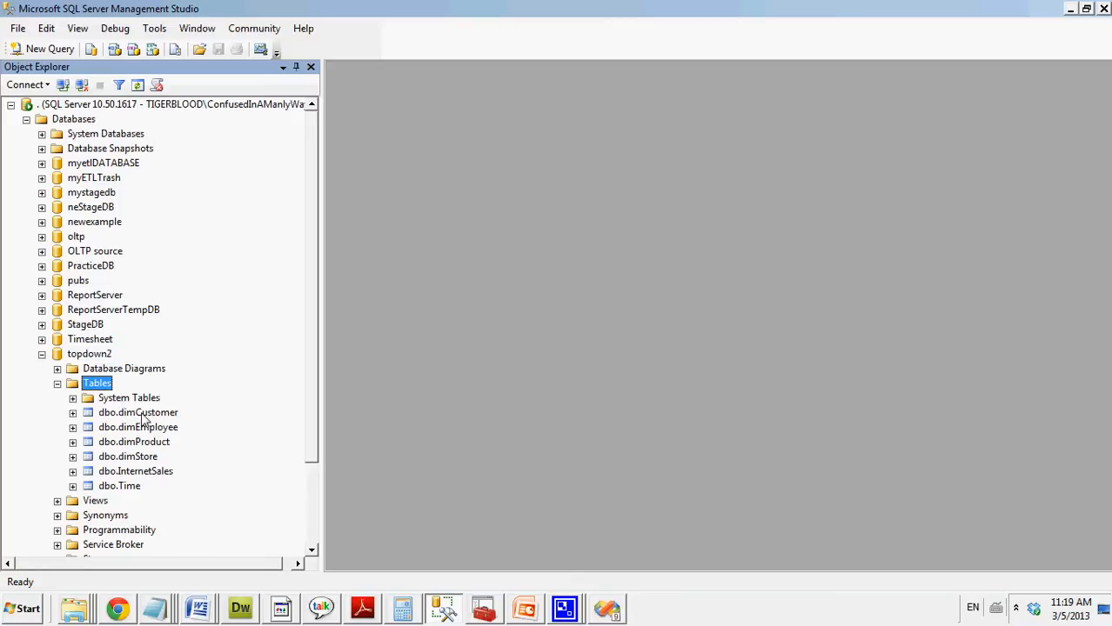
pyautogui.click(143, 416)
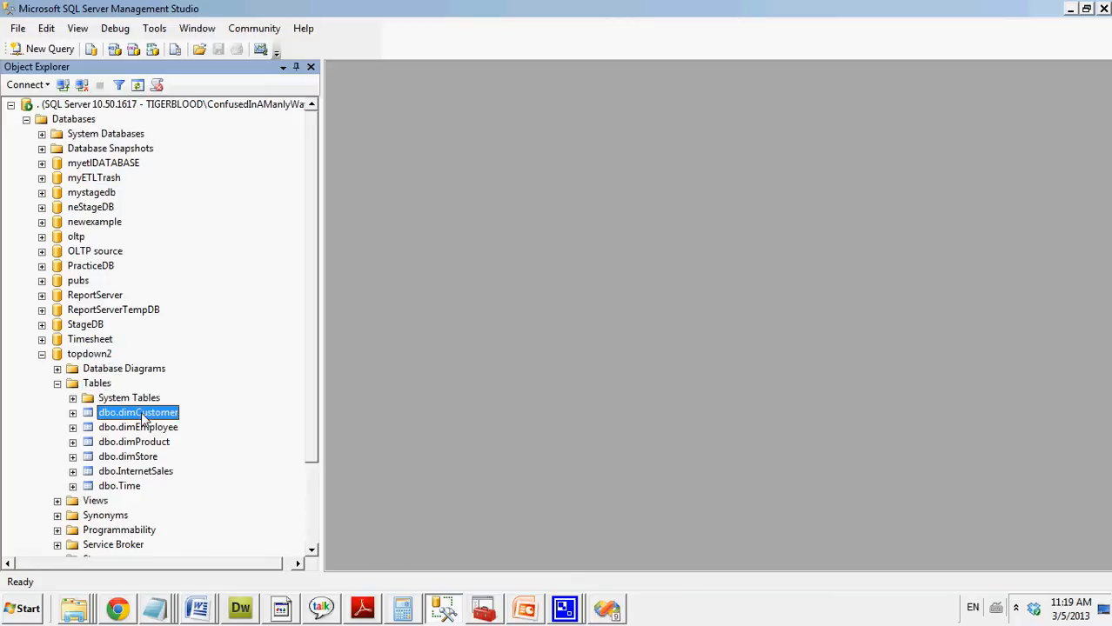
pyautogui.click(146, 428)
pyautogui.click(146, 442)
pyautogui.click(142, 456)
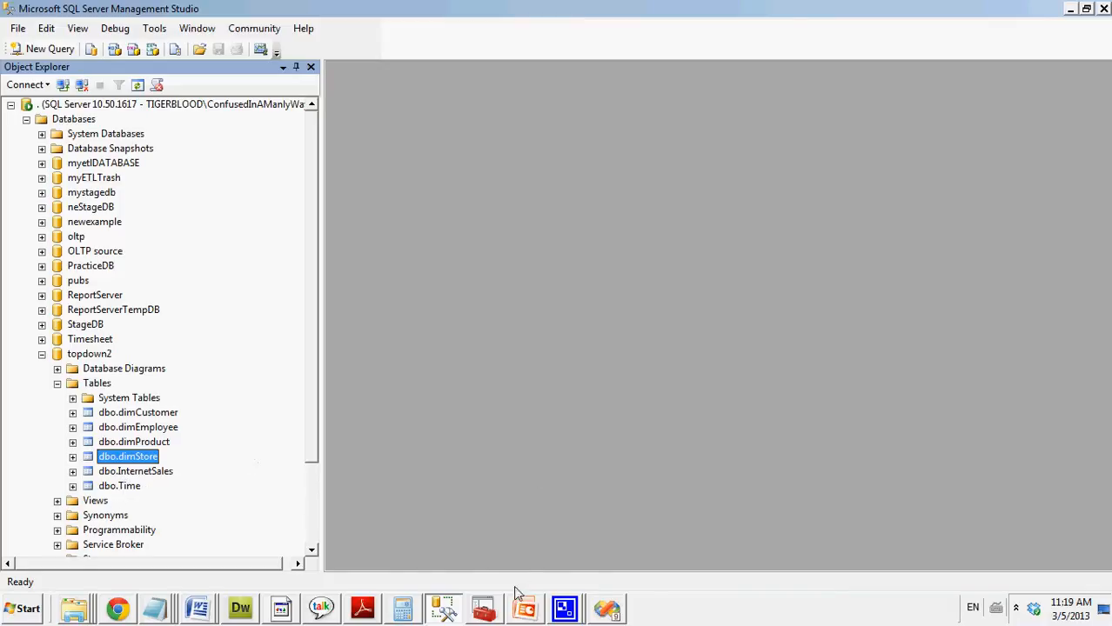
pyautogui.moveTo(611, 615)
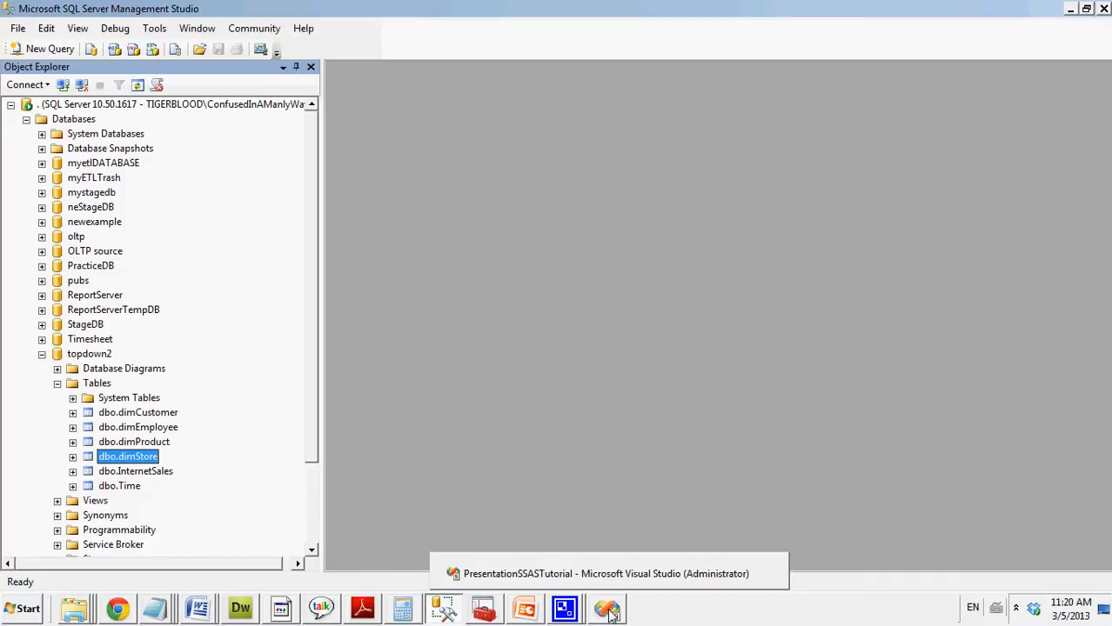
pyautogui.click(94, 357)
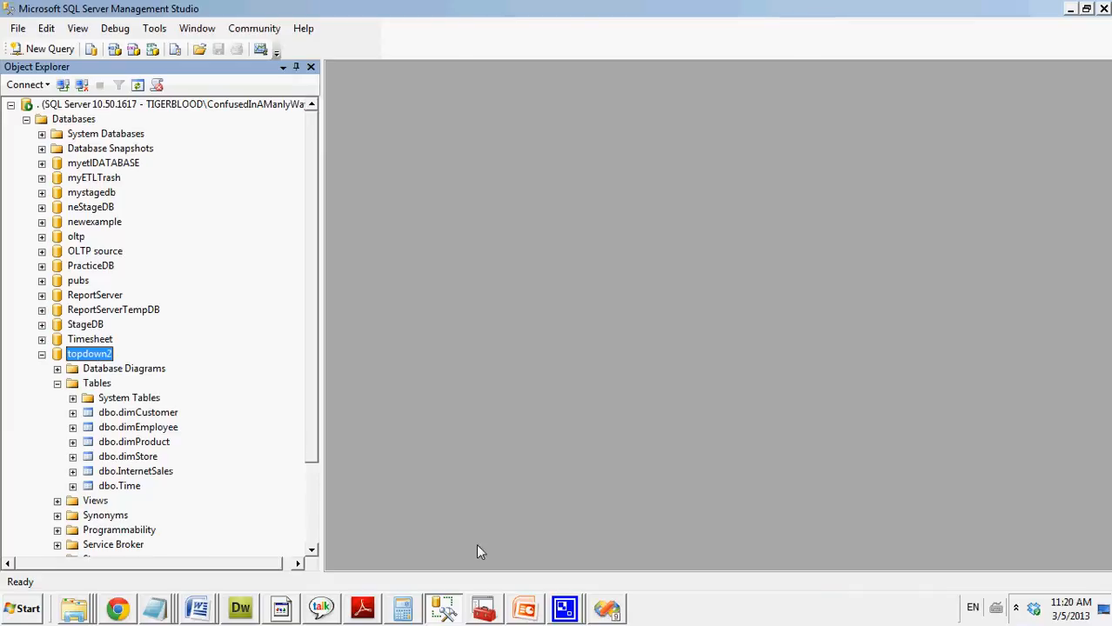
# Switch to Visual Studio and start a new data source in the project, based on a new connection
pyautogui.click(606, 609)
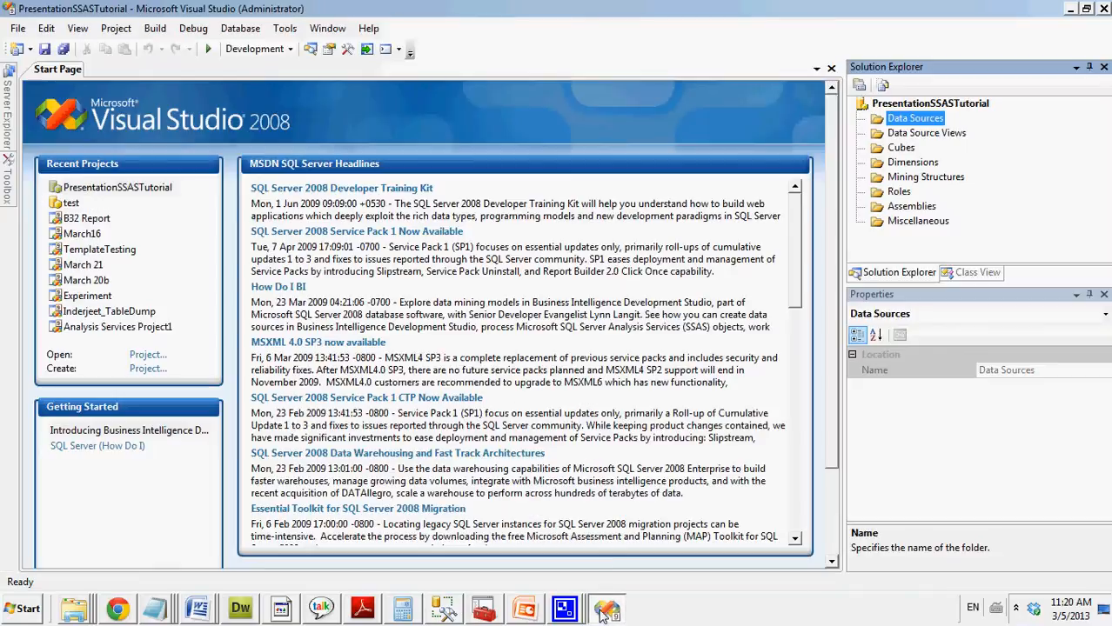
pyautogui.rightClick(920, 124)
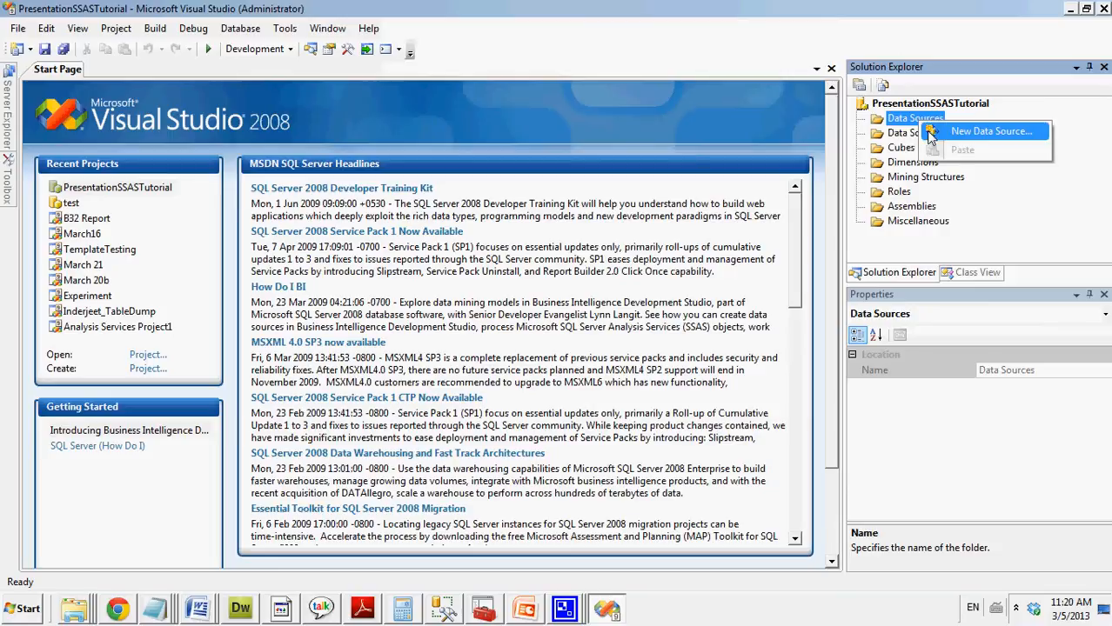
pyautogui.click(932, 136)
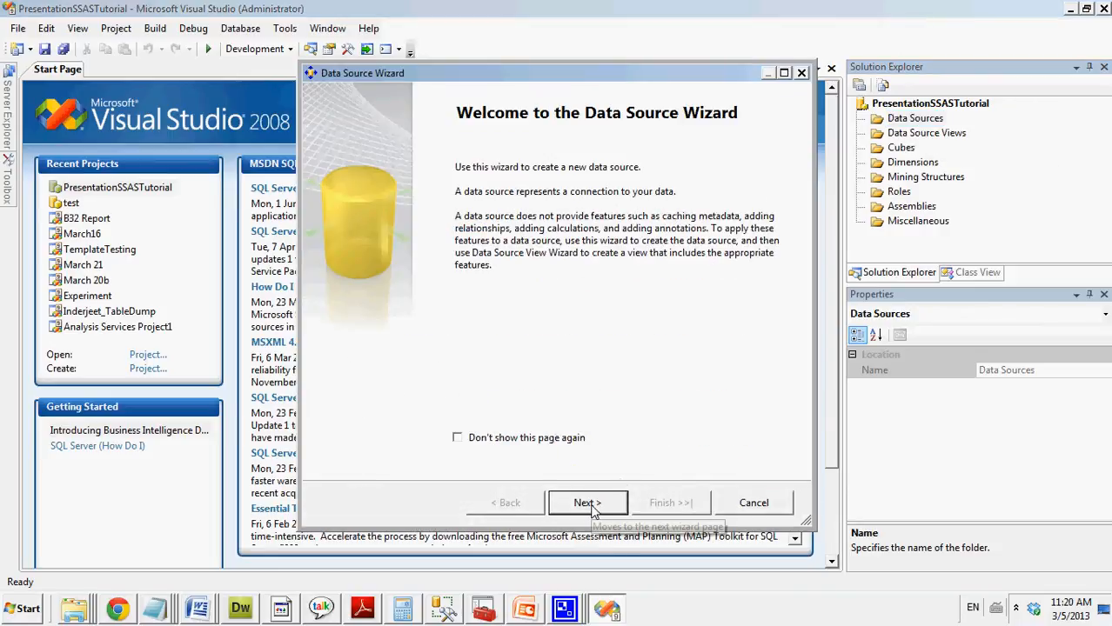
pyautogui.click(588, 503)
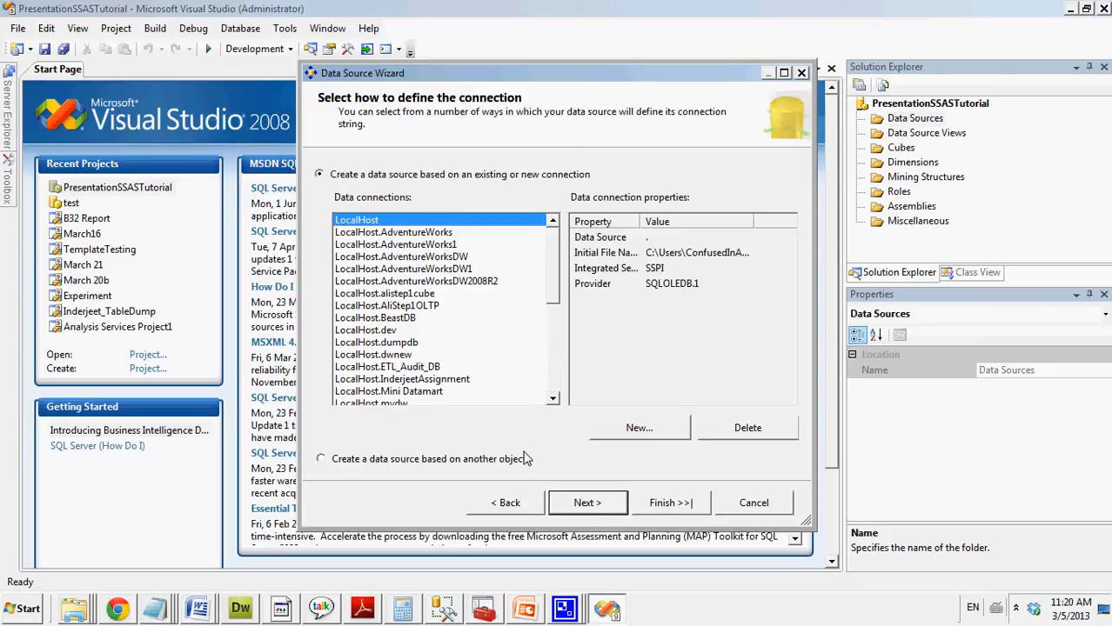
pyautogui.click(501, 465)
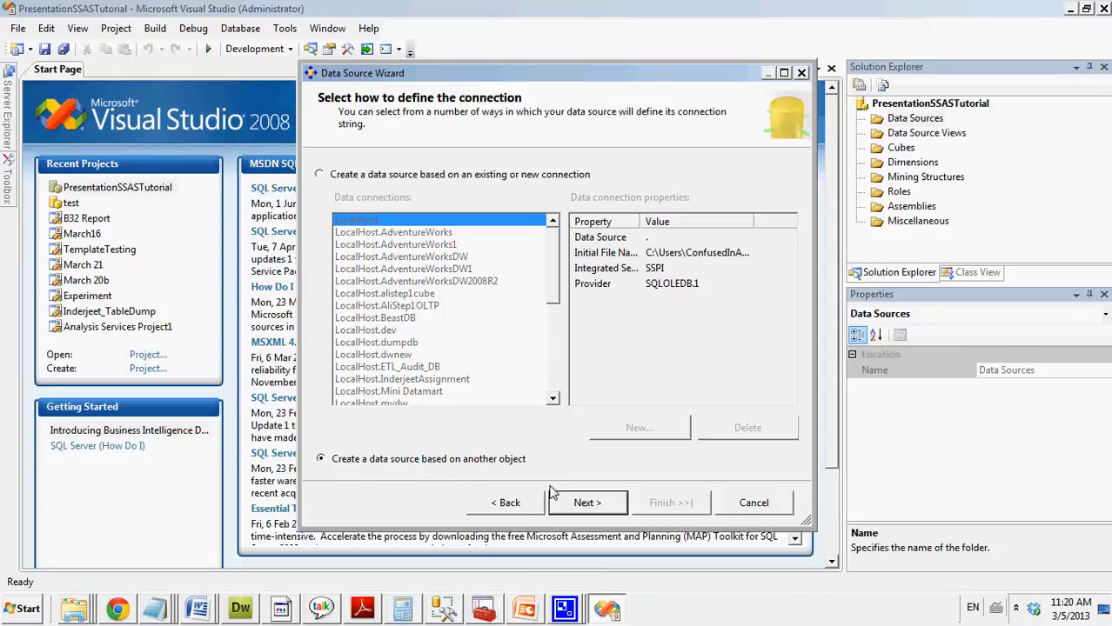
pyautogui.click(367, 177)
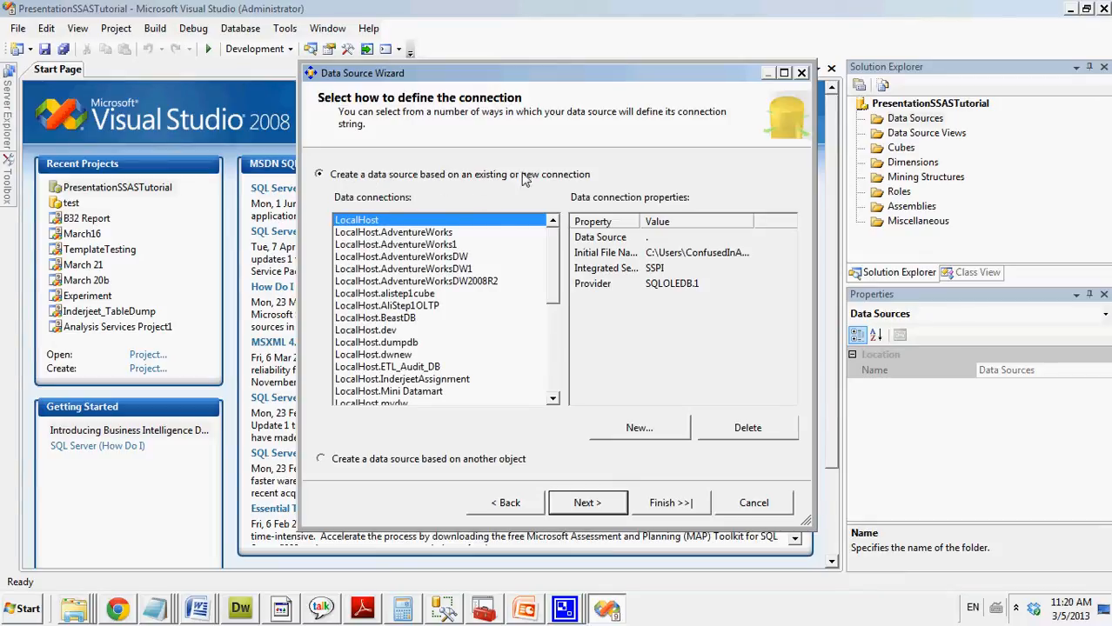
pyautogui.click(636, 428)
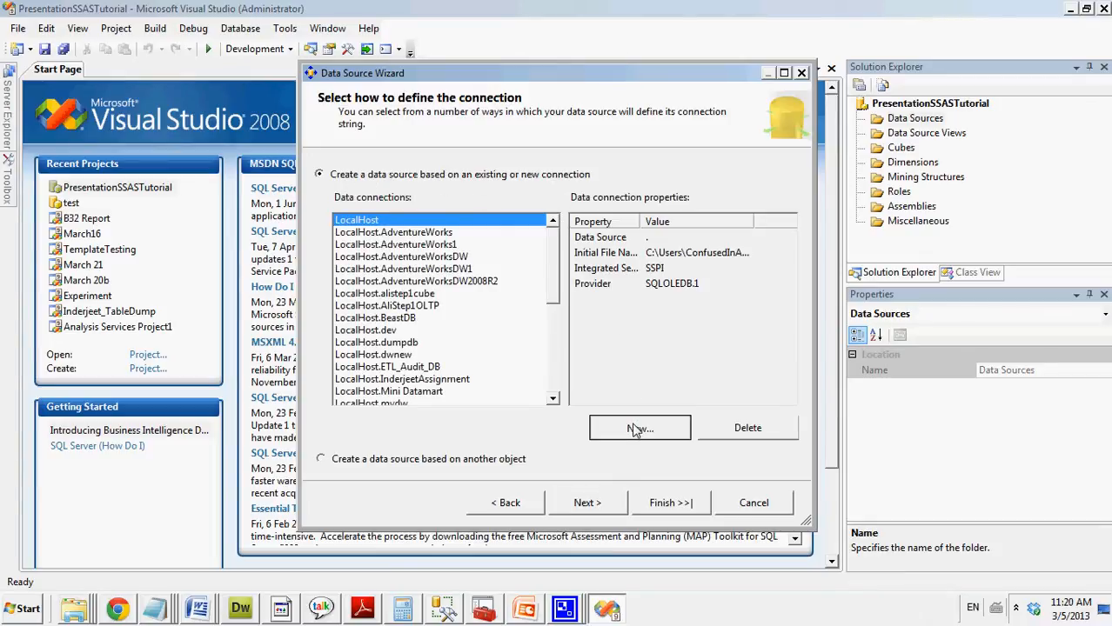
pyautogui.click(636, 429)
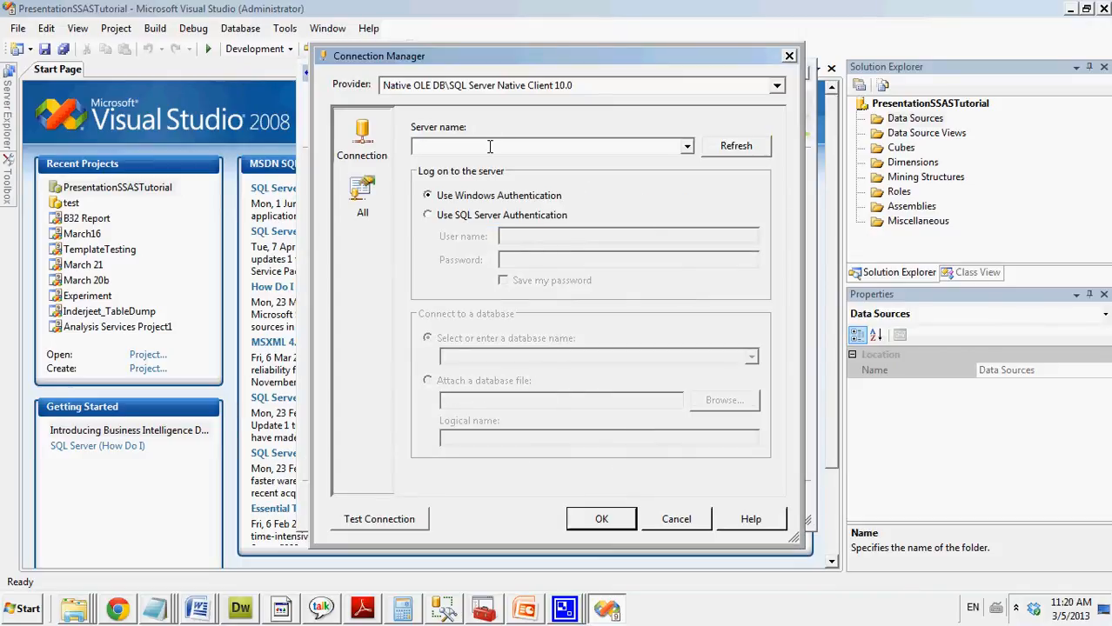
# Define the connection with server name "." and database topdown2, test it and accept it
pyautogui.write('.')
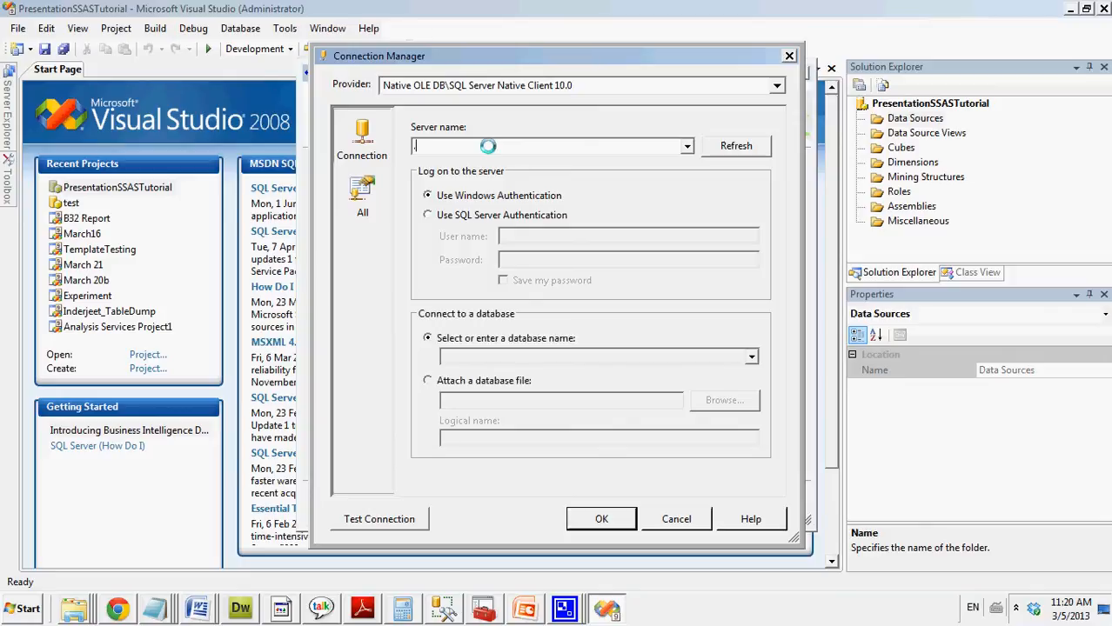
pyautogui.click(752, 358)
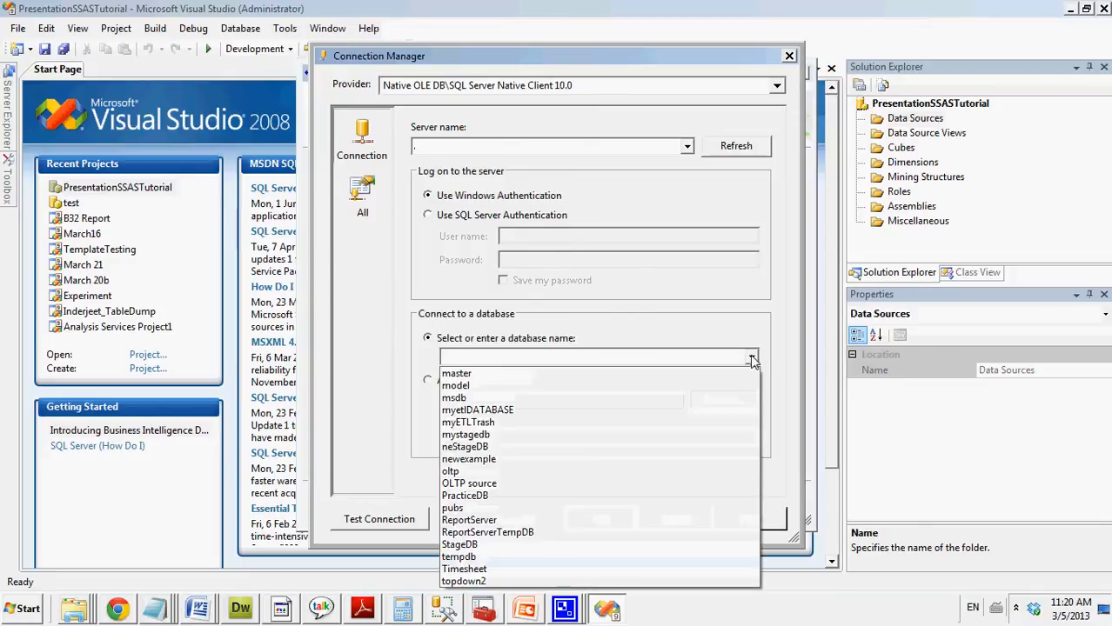
pyautogui.click(584, 581)
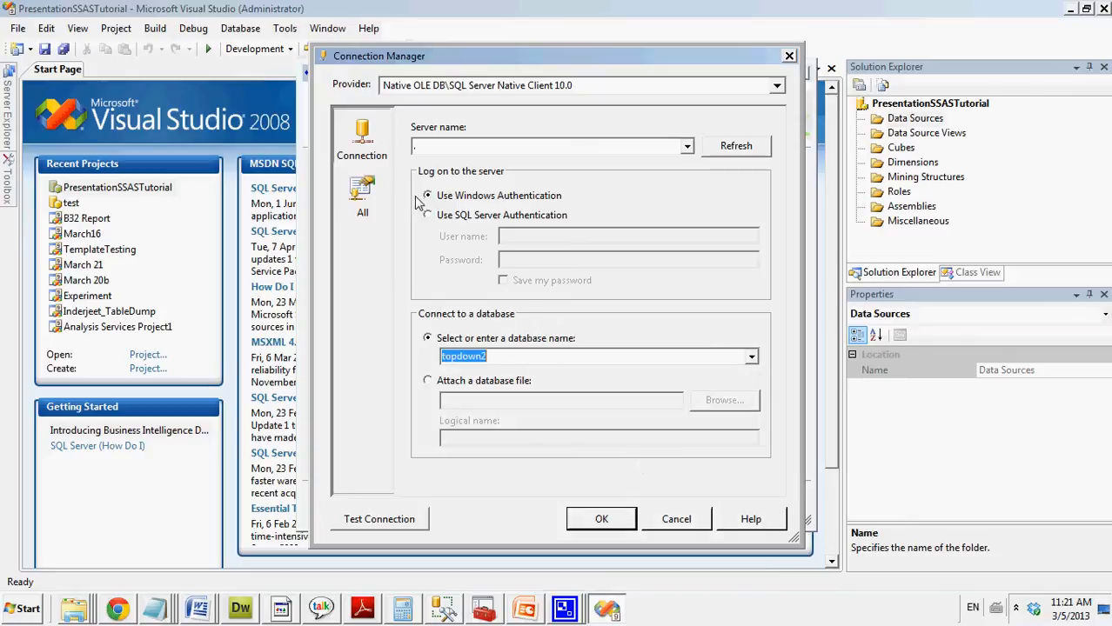
pyautogui.click(388, 520)
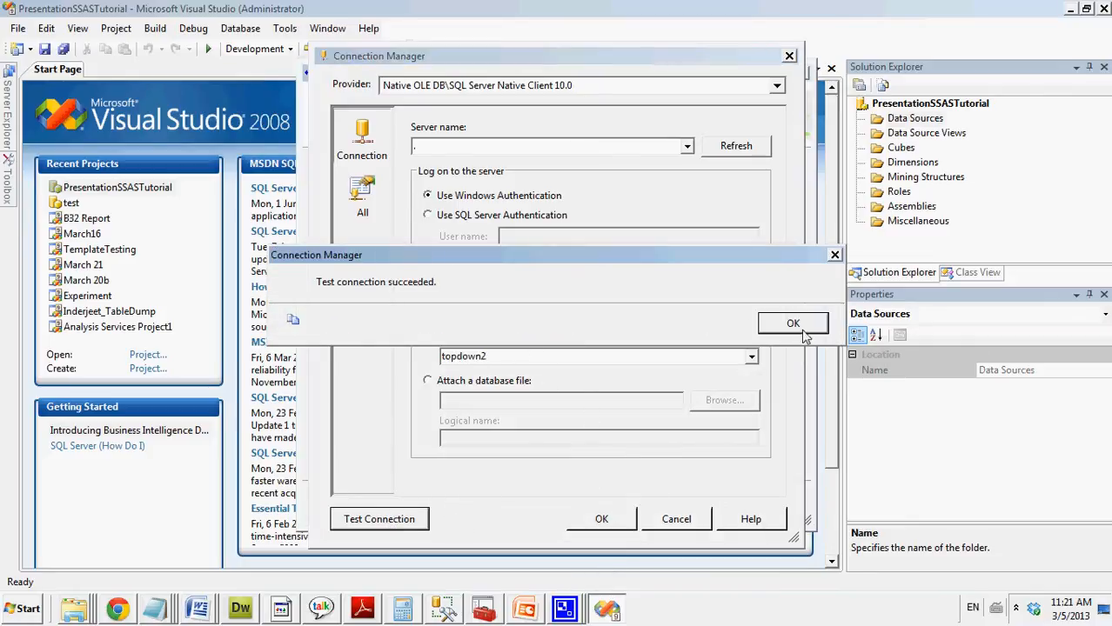
pyautogui.click(787, 323)
pyautogui.click(602, 518)
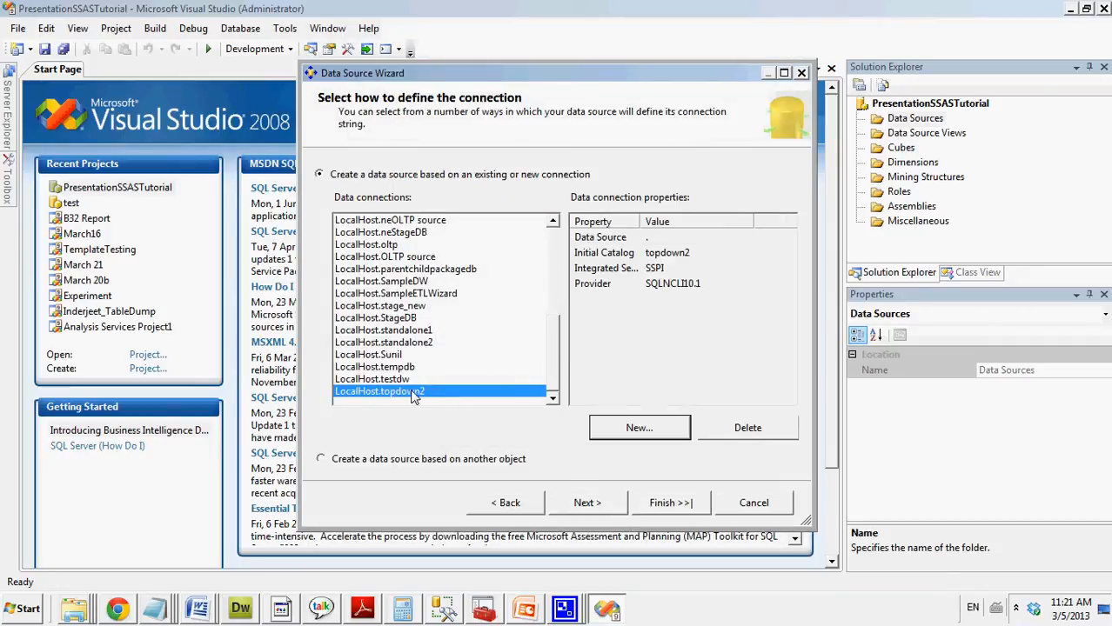
# Set the impersonation to use the service account, finish the data source with the name Topdown2 and select it in the project
pyautogui.click(576, 504)
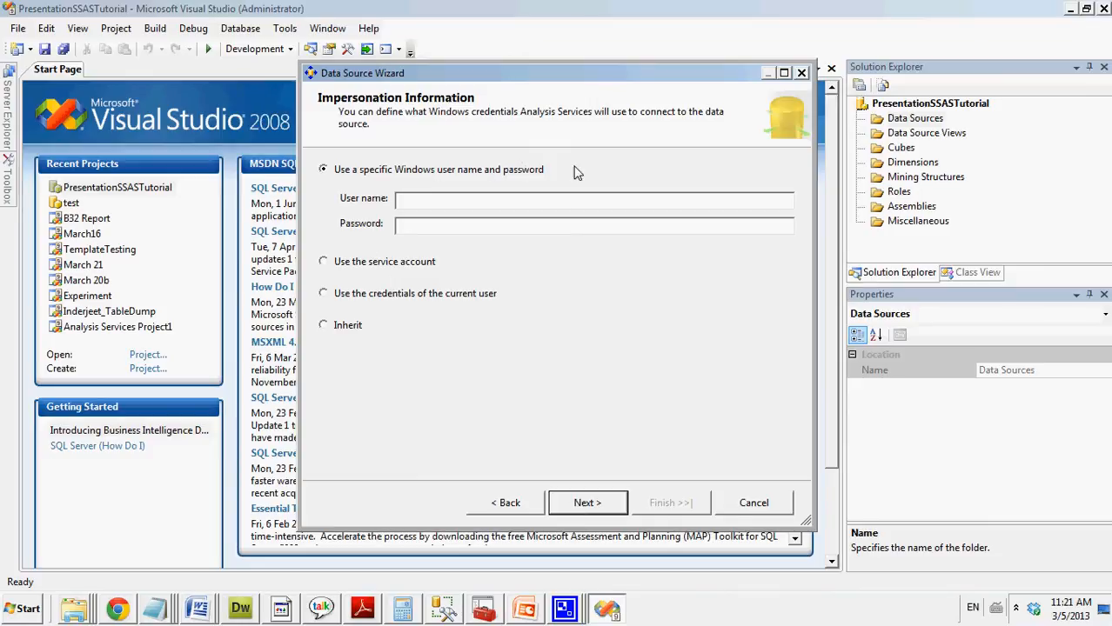
pyautogui.click(324, 263)
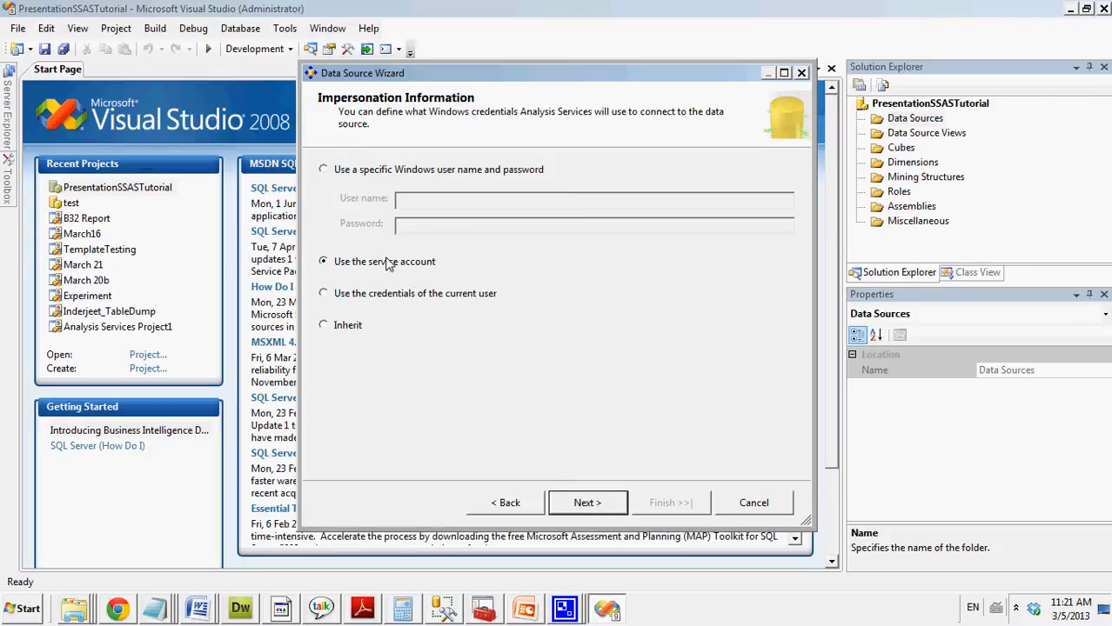
pyautogui.click(586, 503)
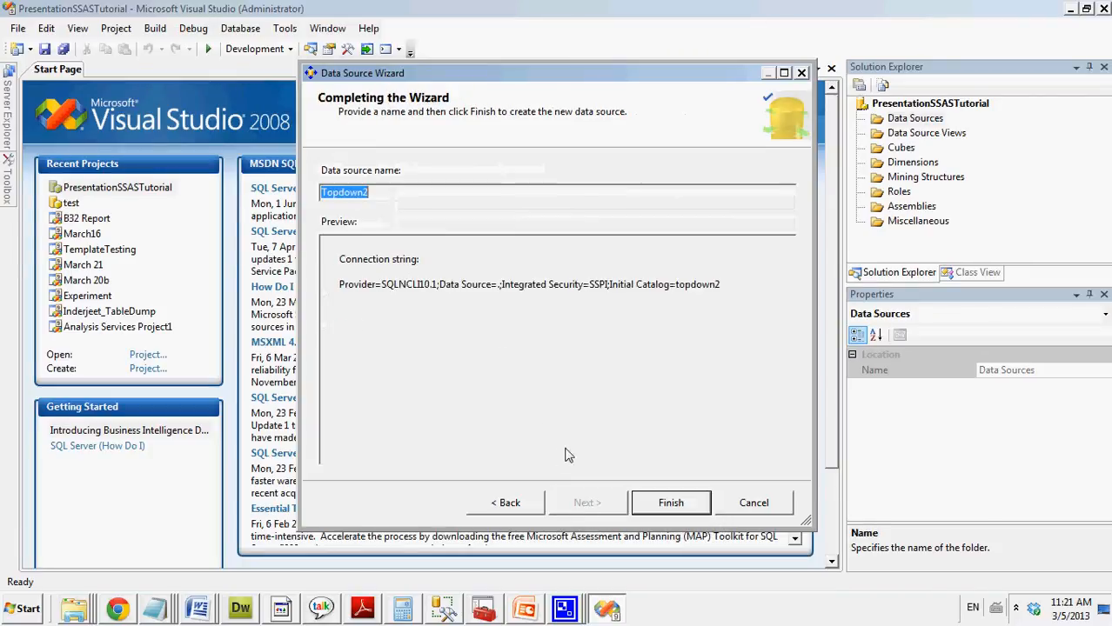
pyautogui.click(379, 193)
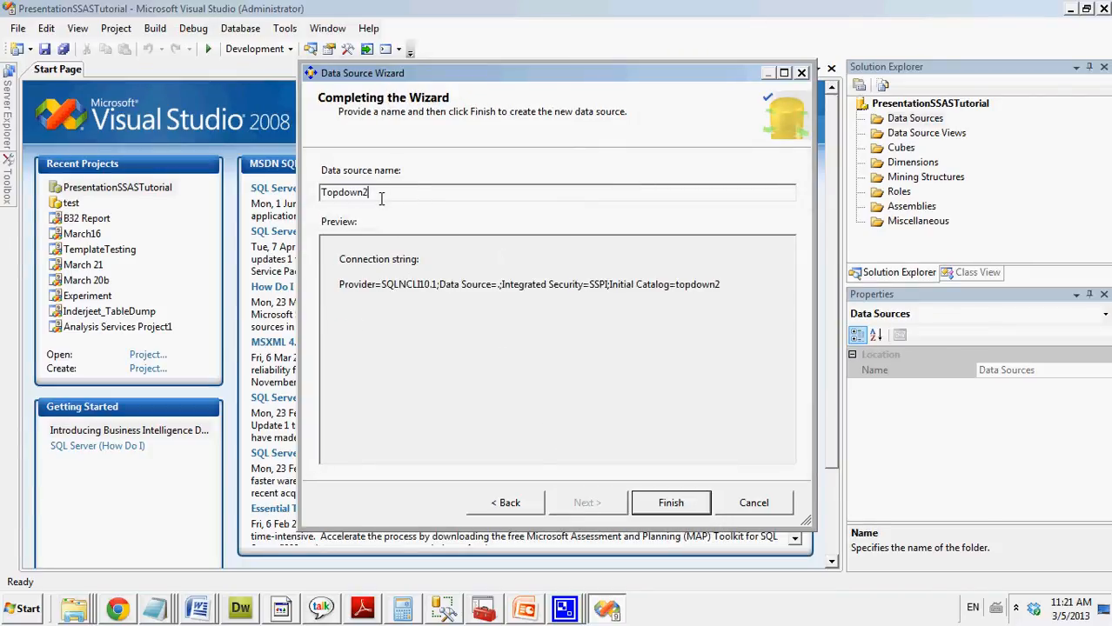
pyautogui.click(671, 503)
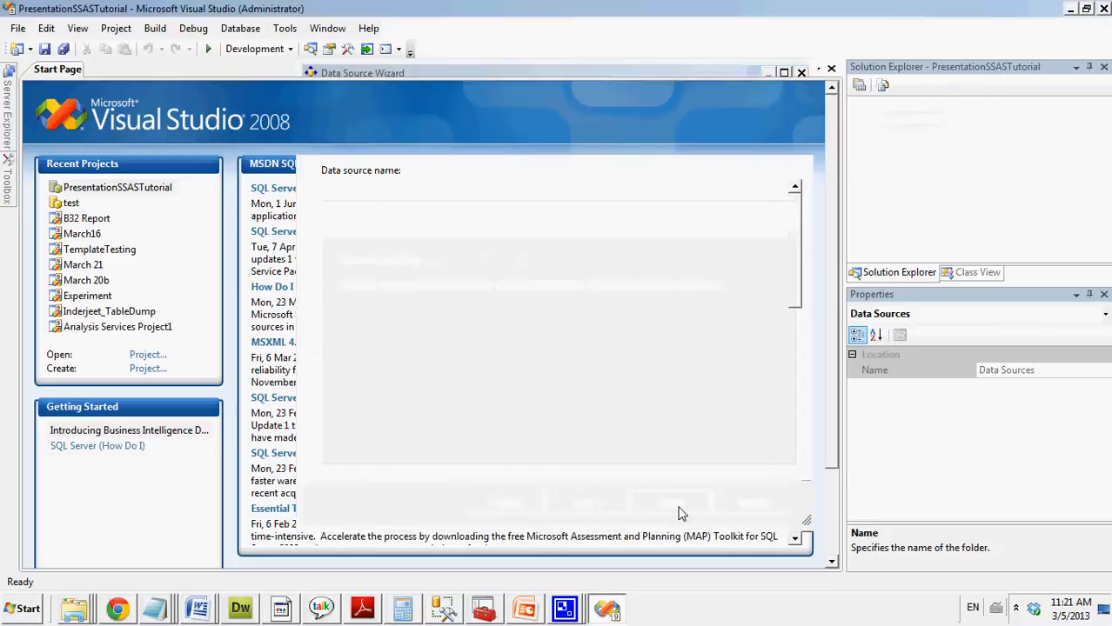
pyautogui.click(920, 134)
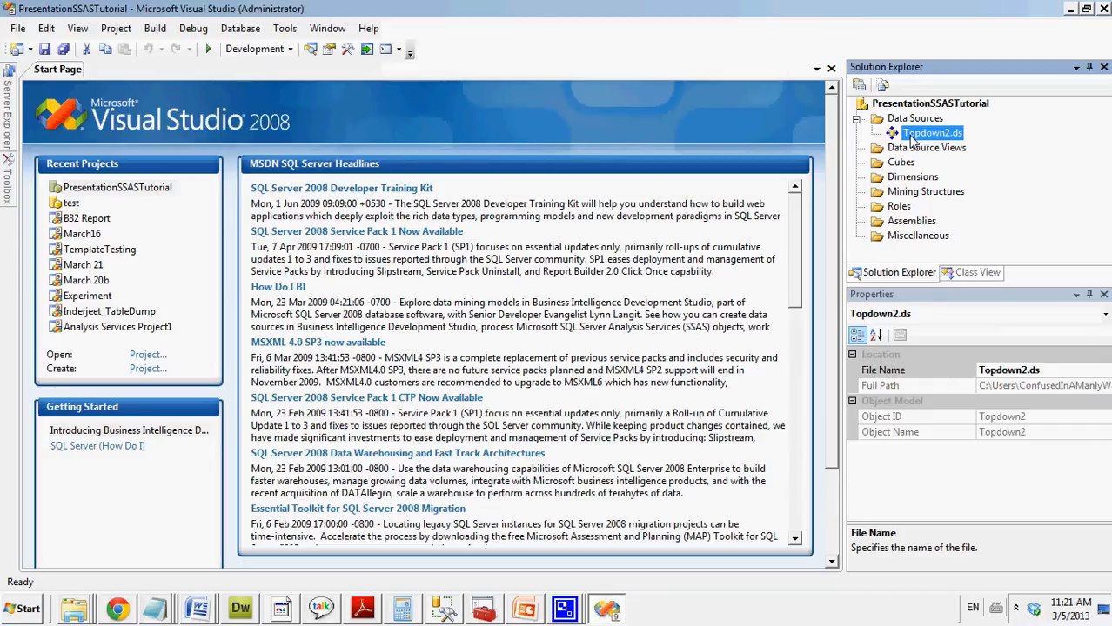
# Start a new data source view in the project, based on the Topdown2 data source
pyautogui.click(916, 149)
pyautogui.rightClick(916, 150)
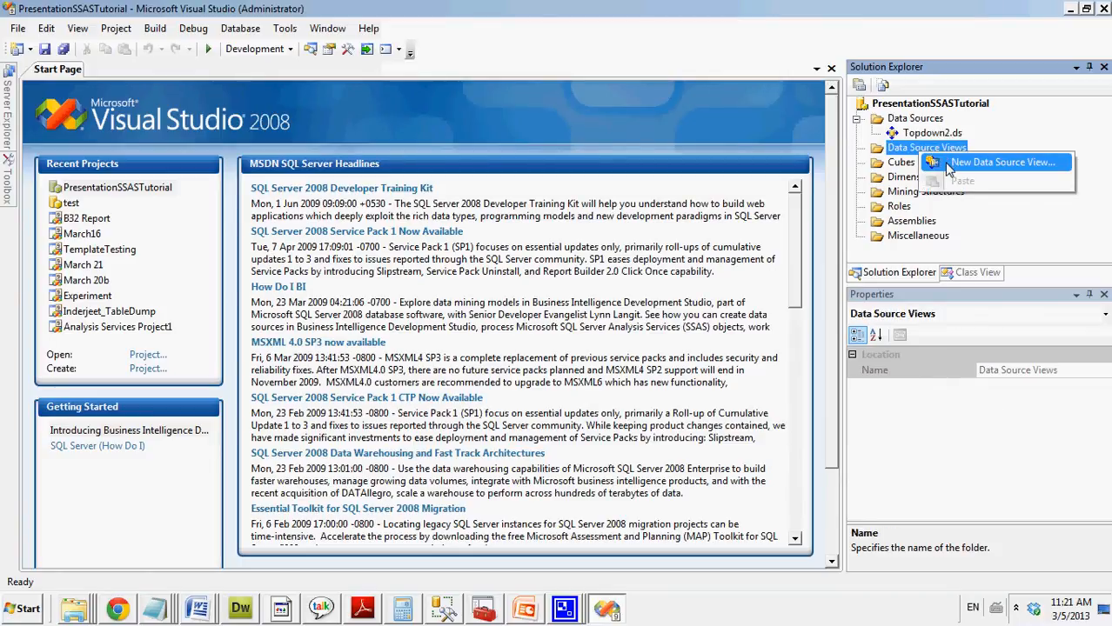
pyautogui.click(949, 166)
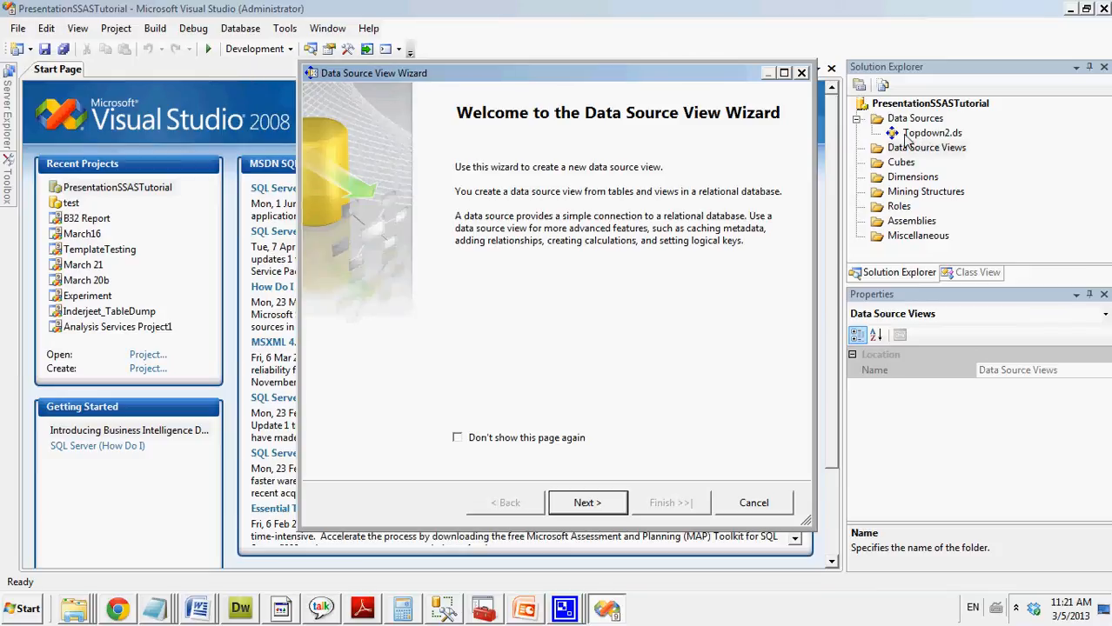
pyautogui.click(575, 506)
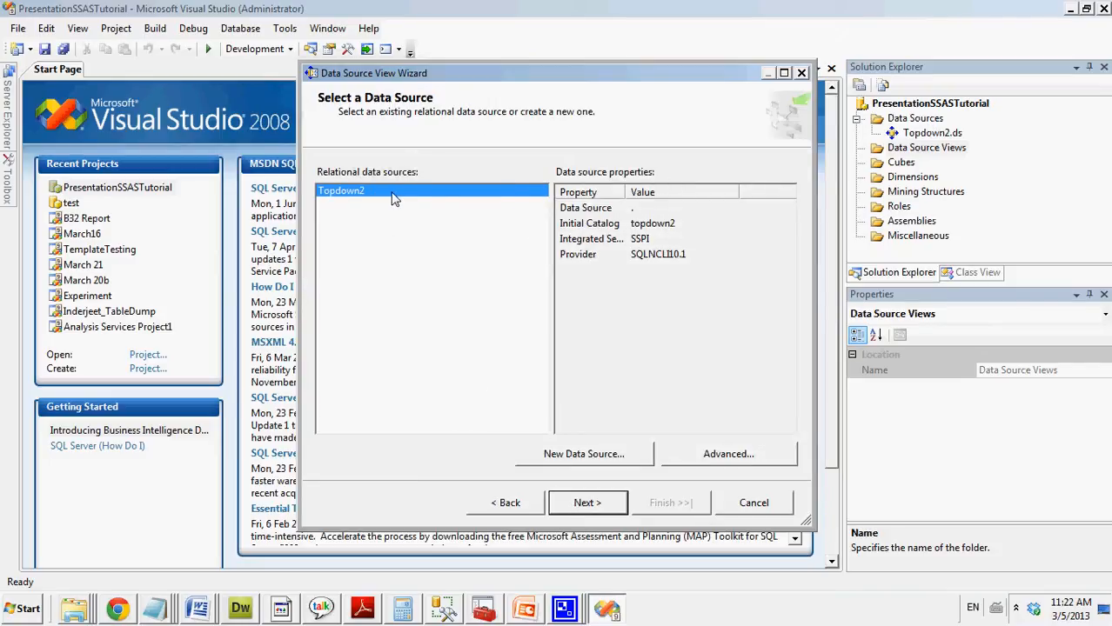
pyautogui.click(601, 509)
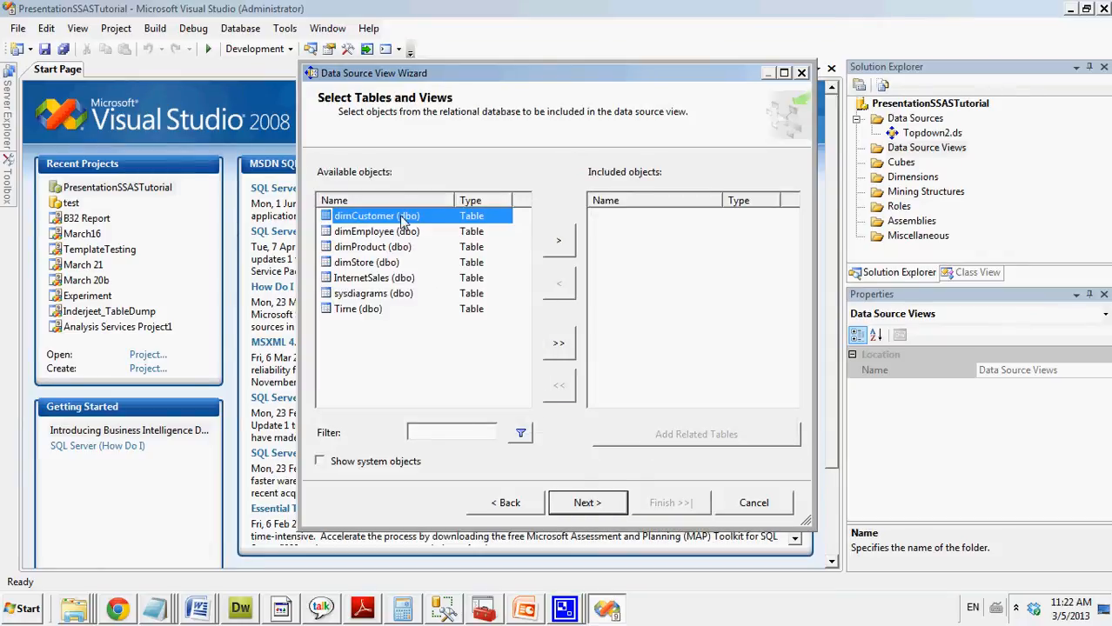
# Include dimCustomer, dimEmployee, dimProduct, dimStore, InternetSales and Time, and finish the data source view with the name Topdown2
pyautogui.keyDown('shift'); pyautogui.click(381, 284); pyautogui.keyUp('shift')
pyautogui.keyDown('ctrl'); pyautogui.click(379, 316); pyautogui.keyUp('ctrl')
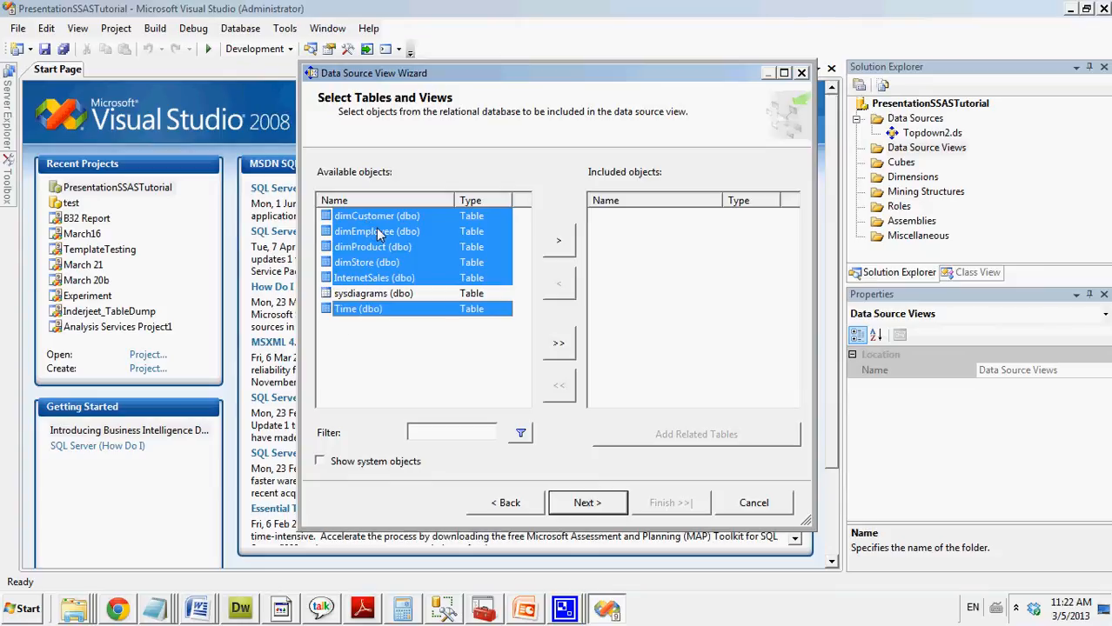
pyautogui.click(558, 240)
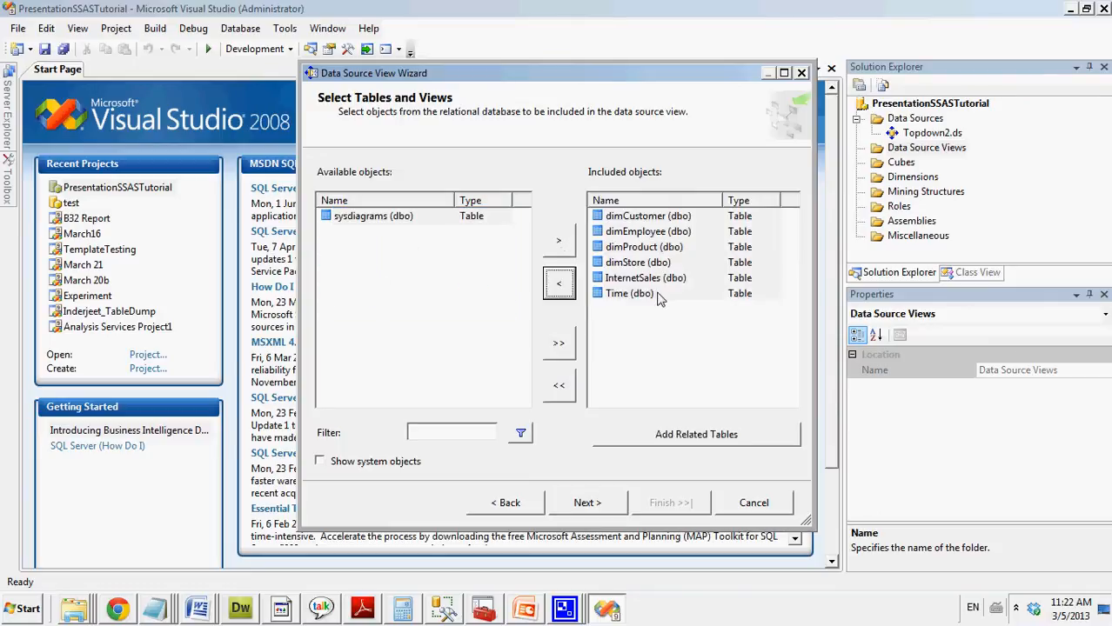
pyautogui.click(589, 513)
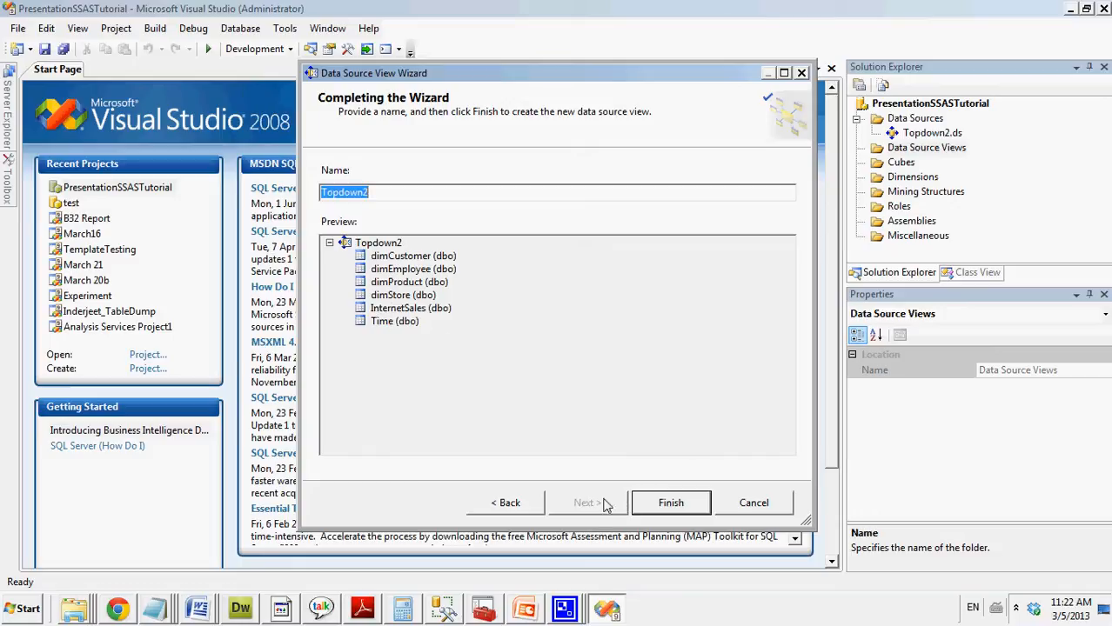
pyautogui.click(655, 509)
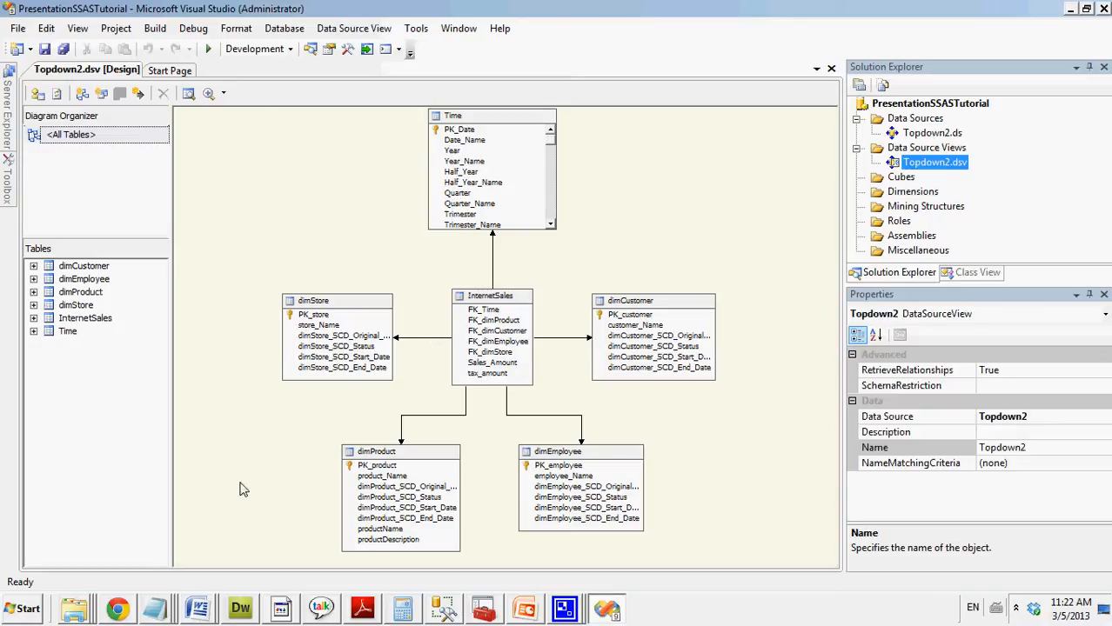
# Examine the keys of topdown2's InternetSales table in SQL Server Management Studio, and return to Visual Studio
pyautogui.click(444, 609)
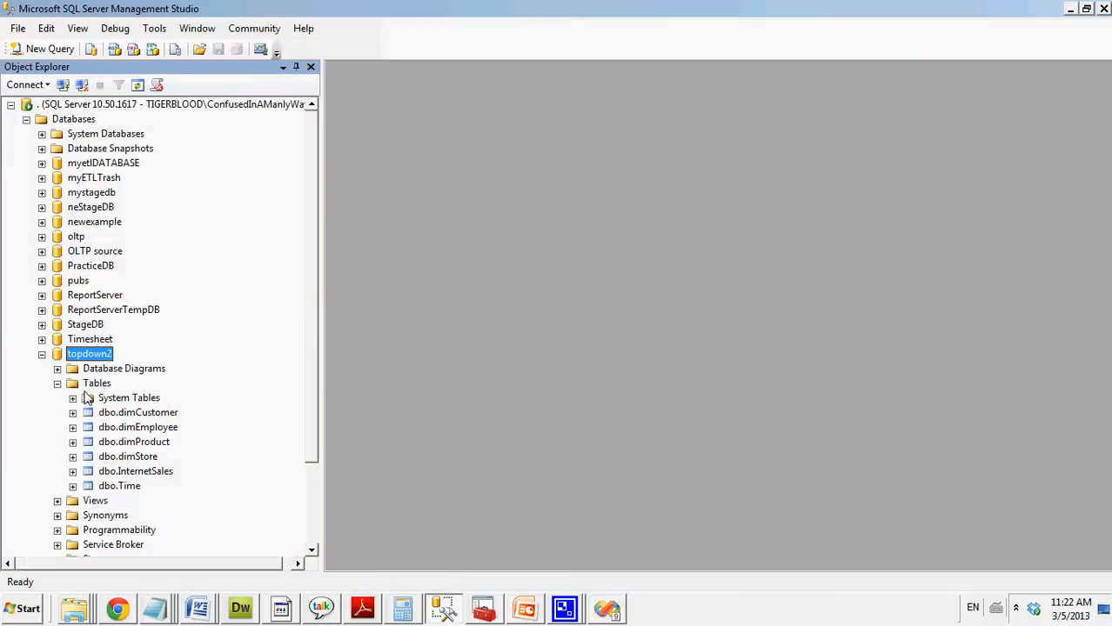
pyautogui.scroll(-2, 310, 366)
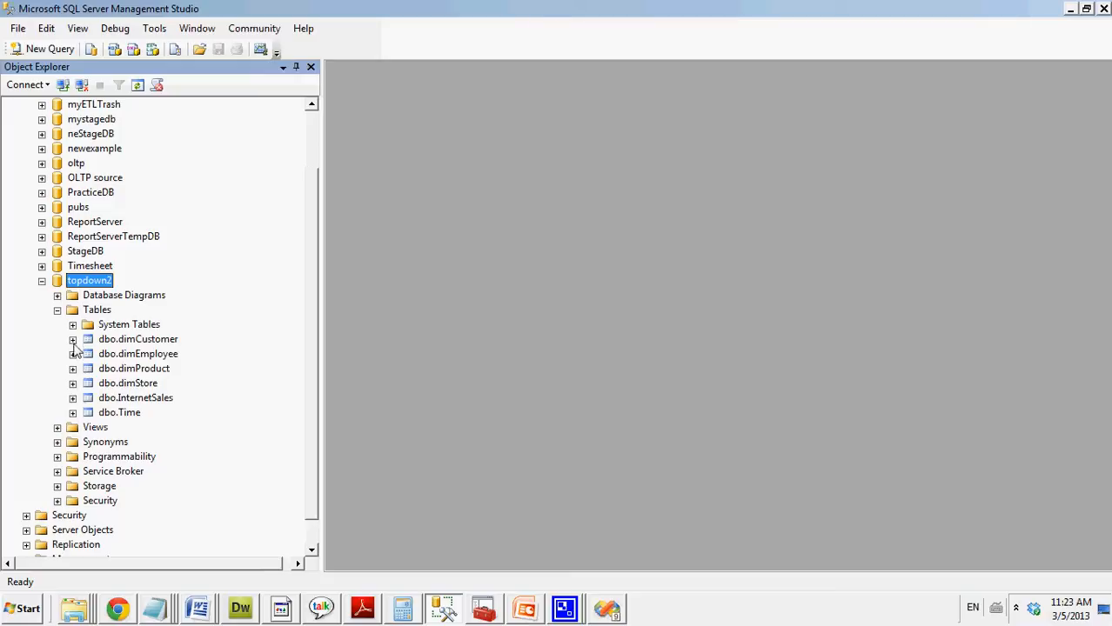
pyautogui.click(73, 399)
pyautogui.click(87, 428)
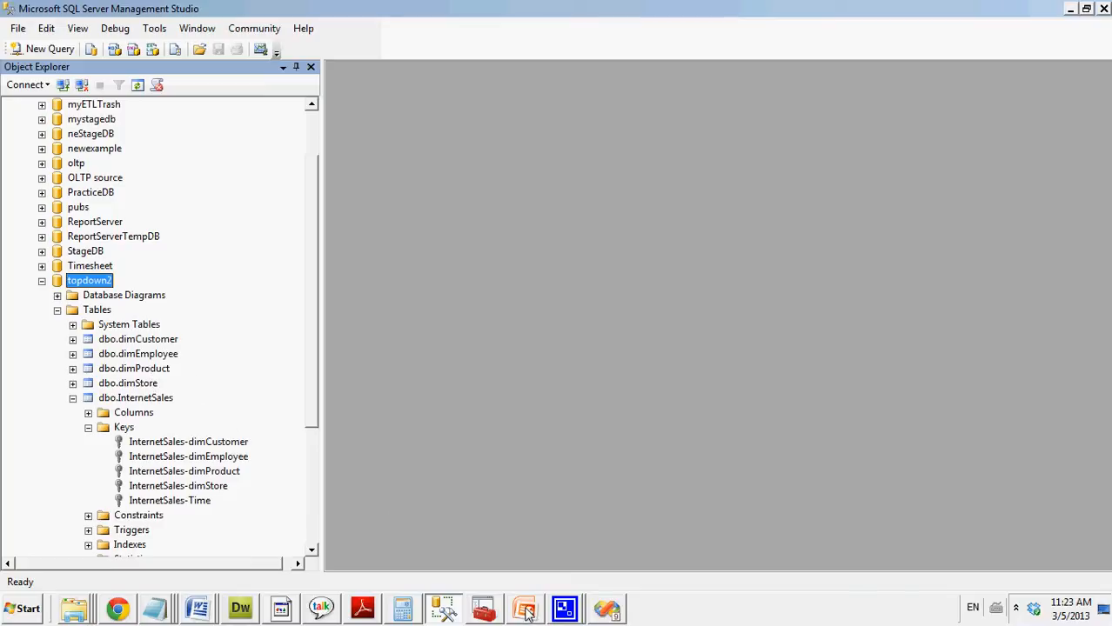
pyautogui.click(564, 609)
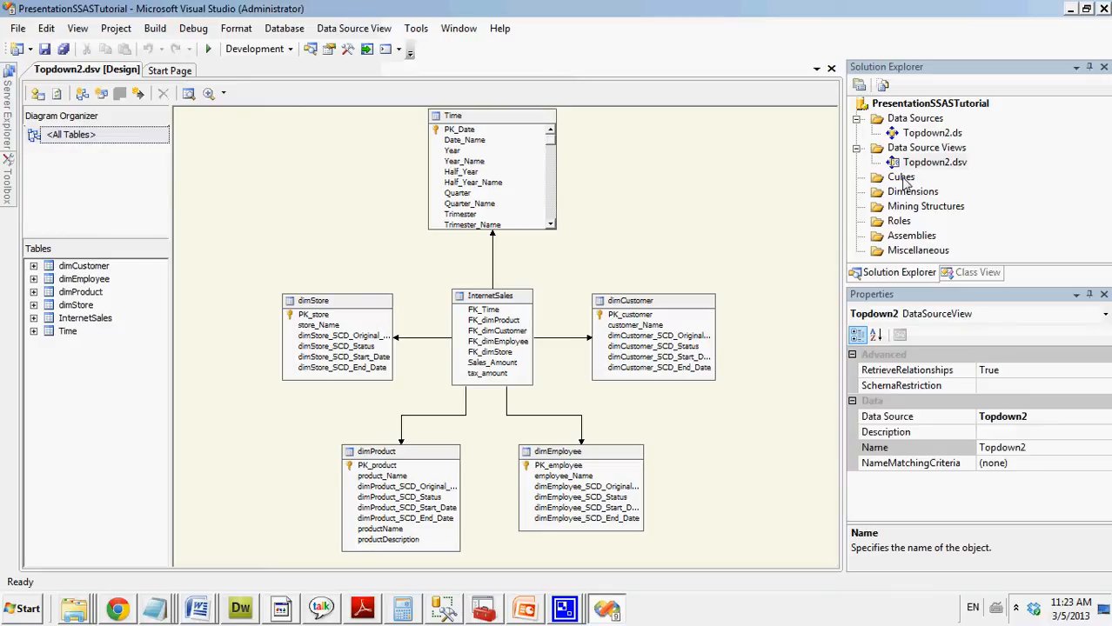
# Start a new cube from existing tables in the Topdown2 data source view, with InternetSales as the measure group table
pyautogui.click(903, 177)
pyautogui.rightClick(903, 177)
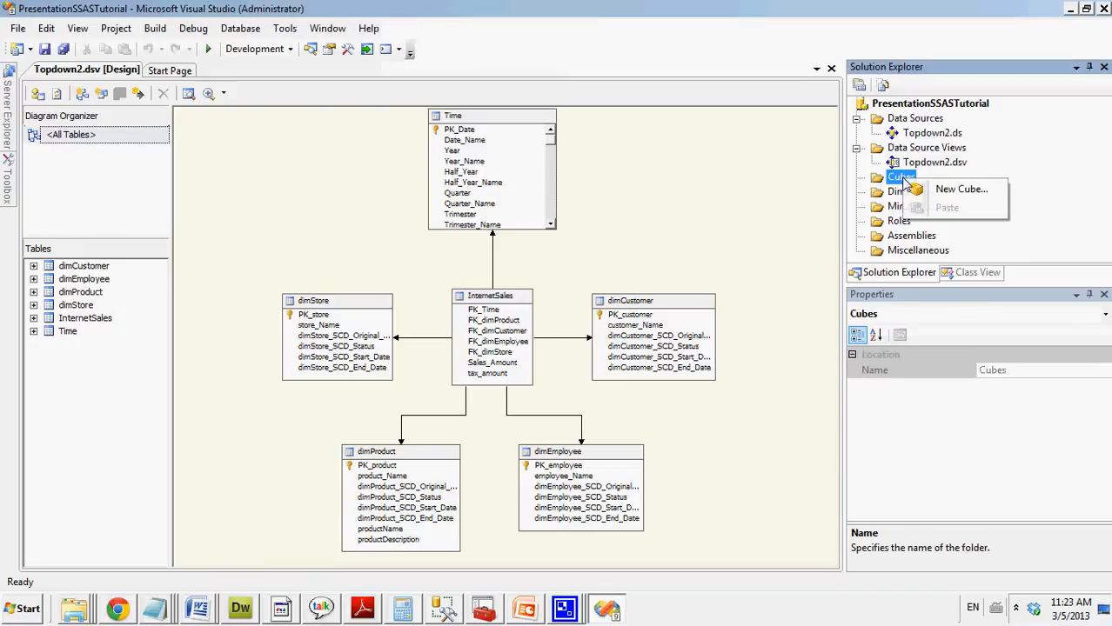
pyautogui.click(957, 189)
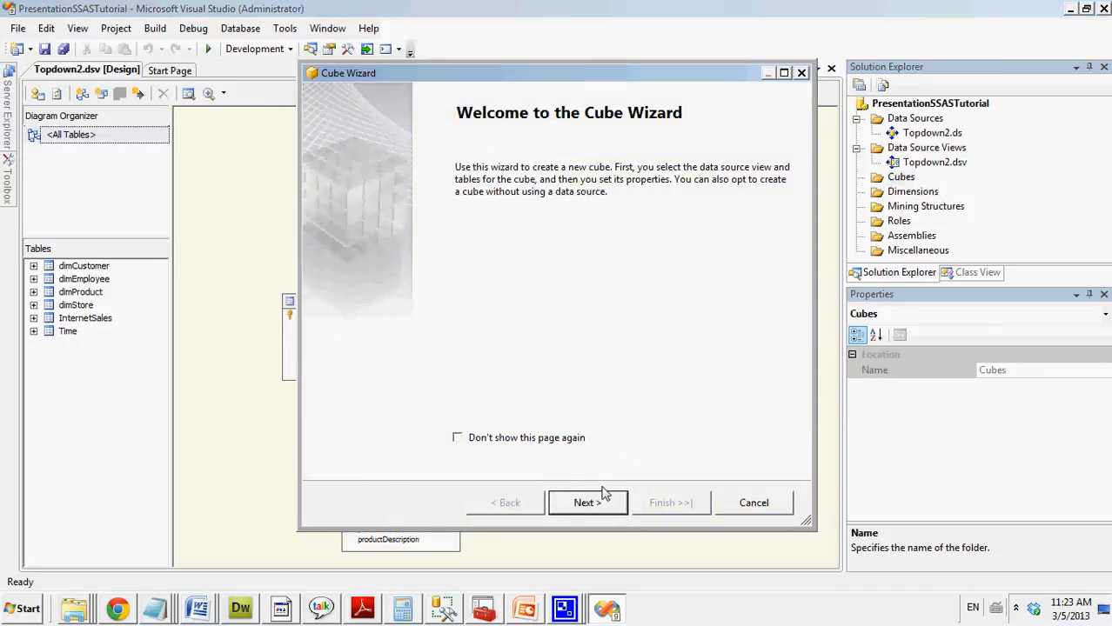
pyautogui.click(590, 503)
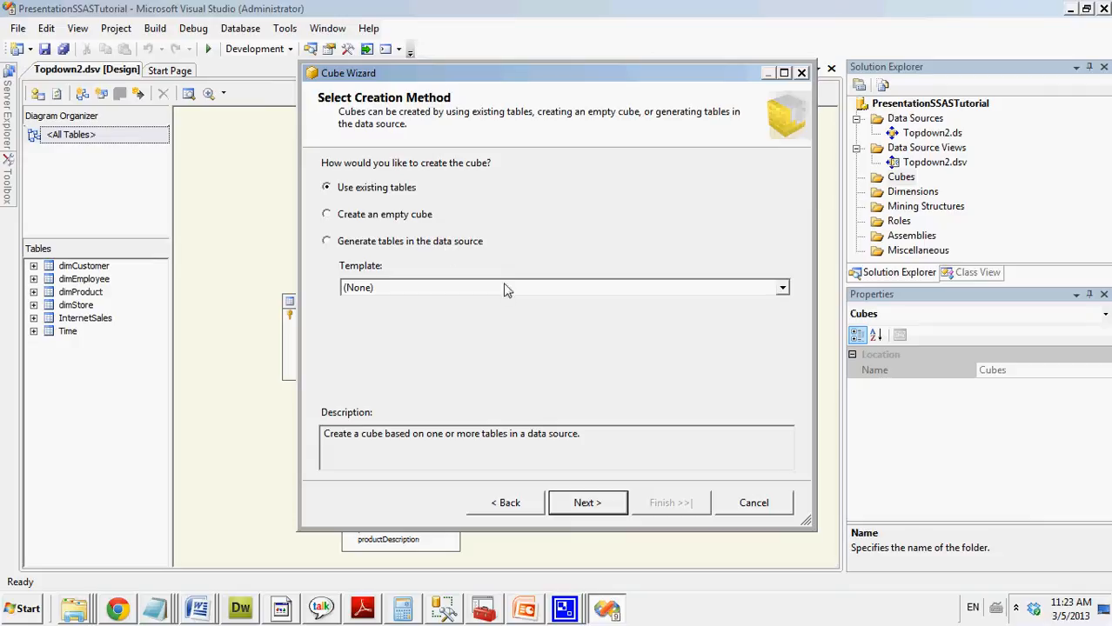
pyautogui.click(599, 508)
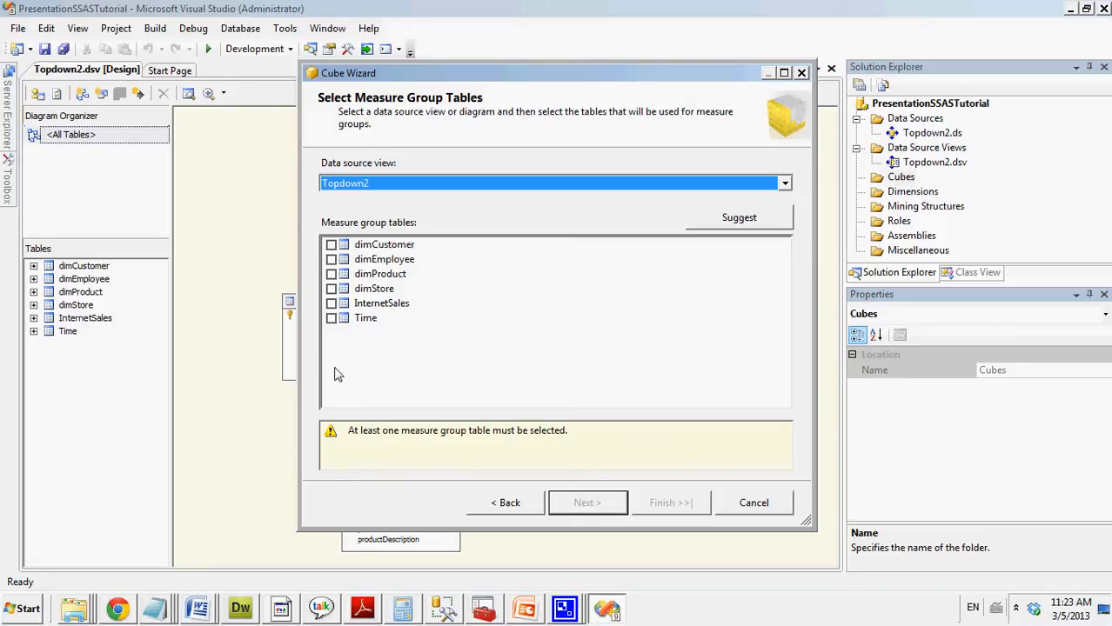
pyautogui.click(331, 304)
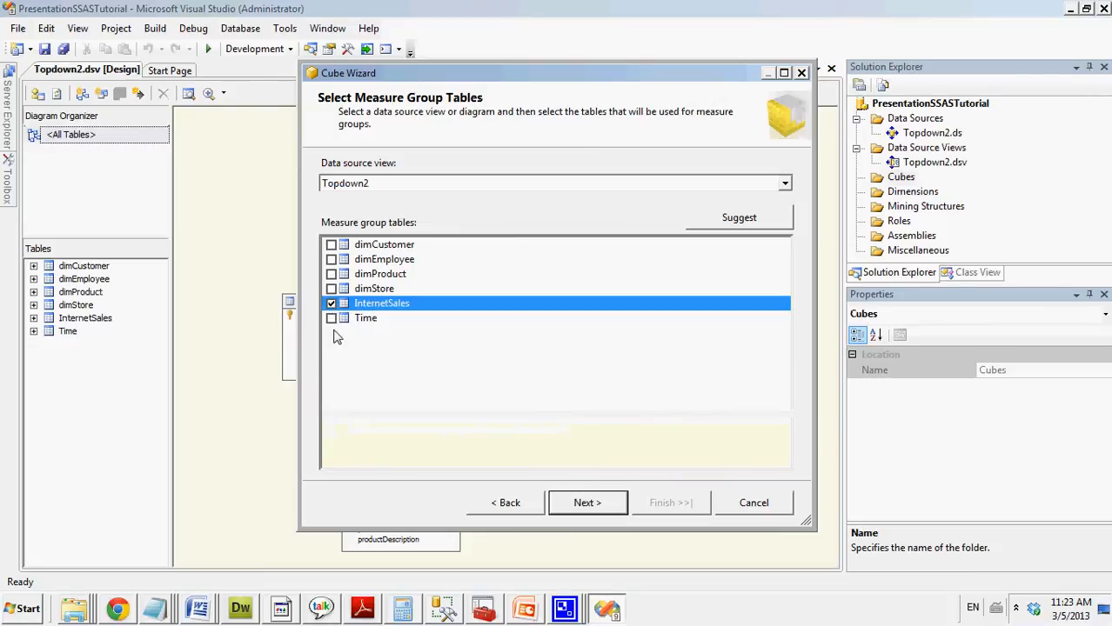
# Try adding Time as a measure group table and have the wizard suggest the measure group tables
pyautogui.click(331, 318)
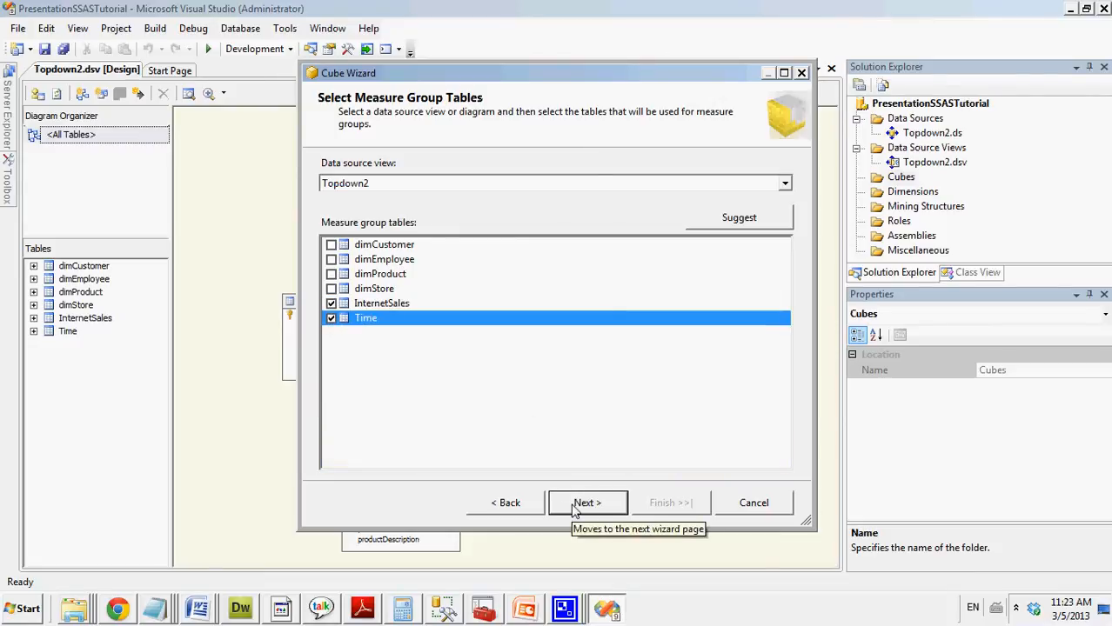
pyautogui.click(722, 224)
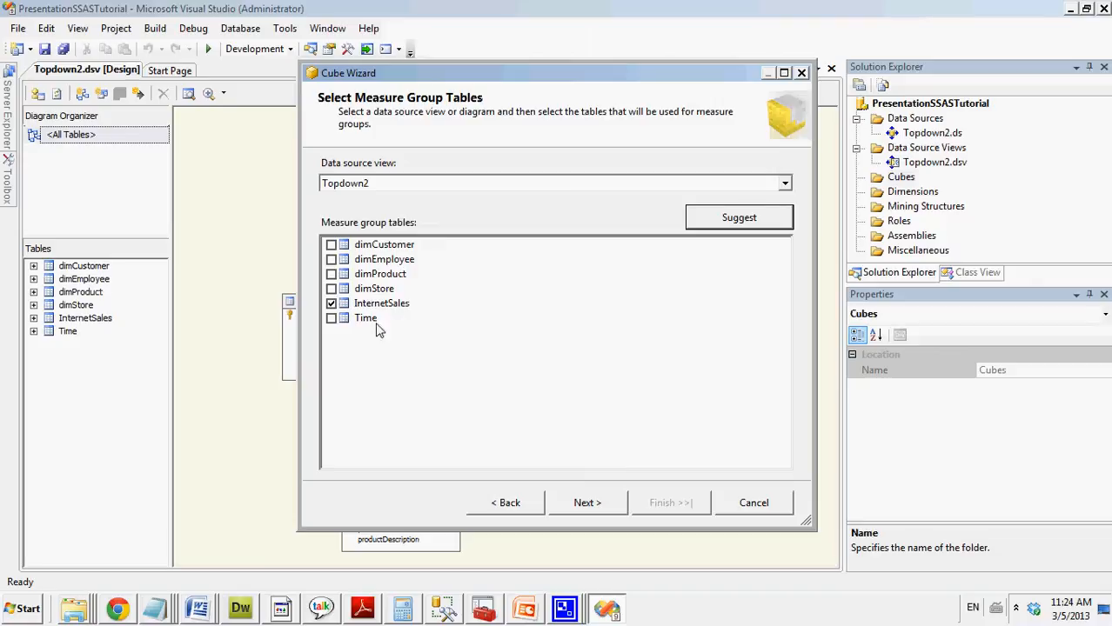
pyautogui.click(331, 319)
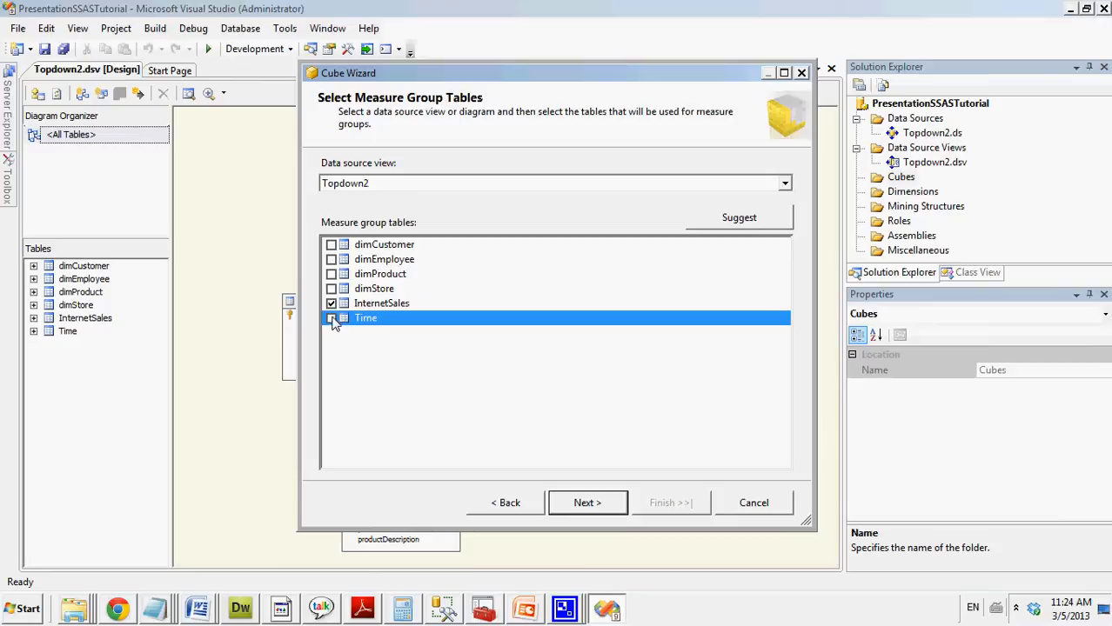
pyautogui.click(375, 309)
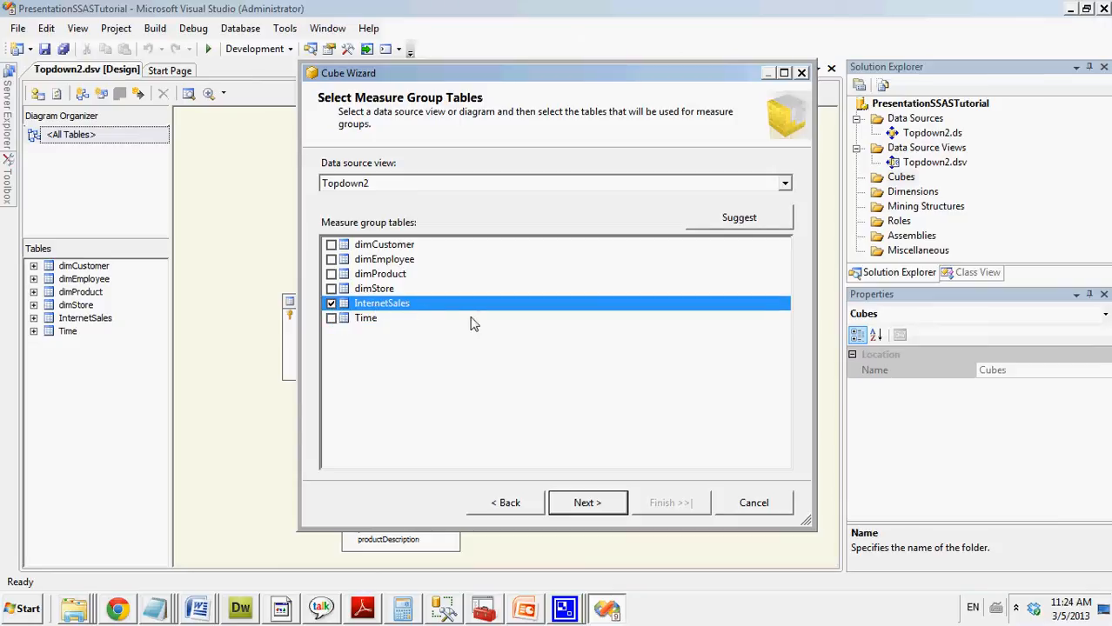
# Keep all Internet Sales measures and the Time, Customer, Employee, Store and Product dimensions, and finish the cube with the name Topdown2
pyautogui.click(577, 512)
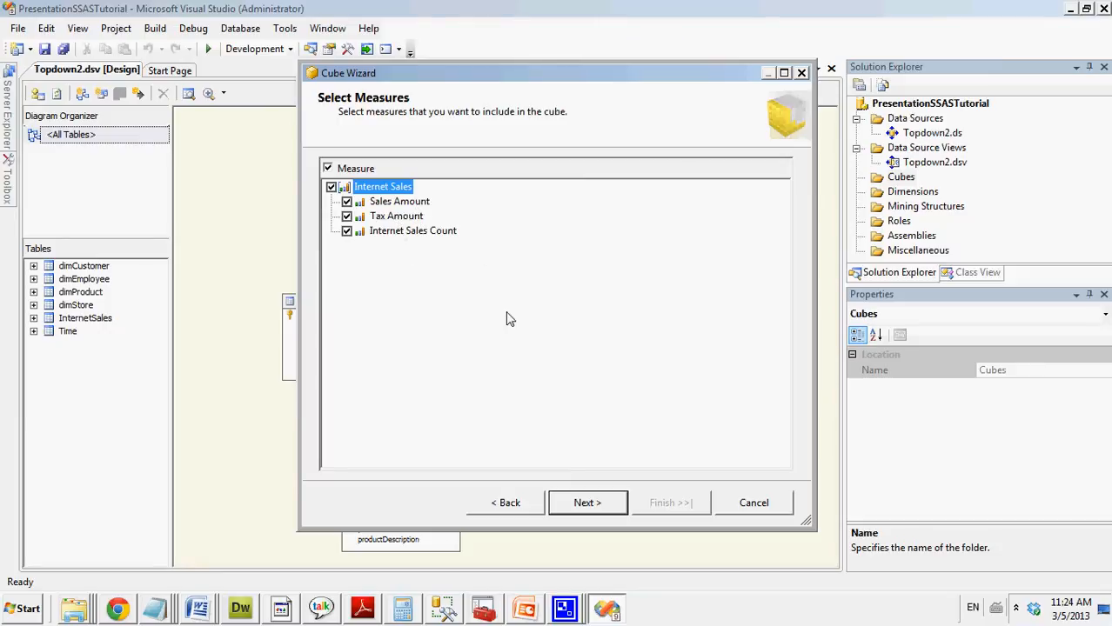
pyautogui.click(585, 507)
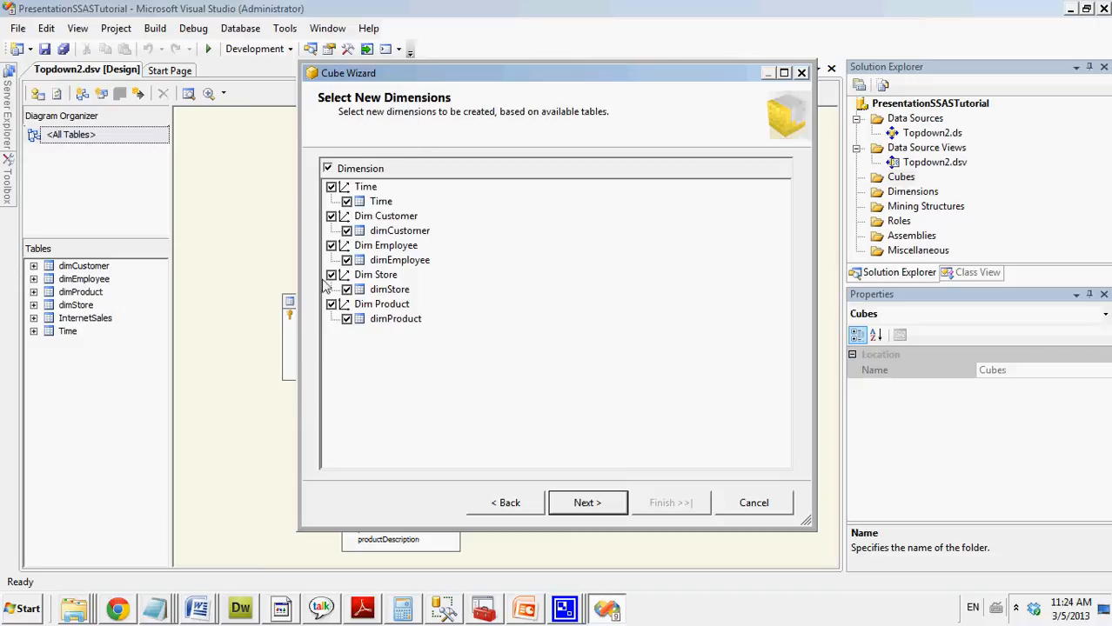
pyautogui.click(587, 503)
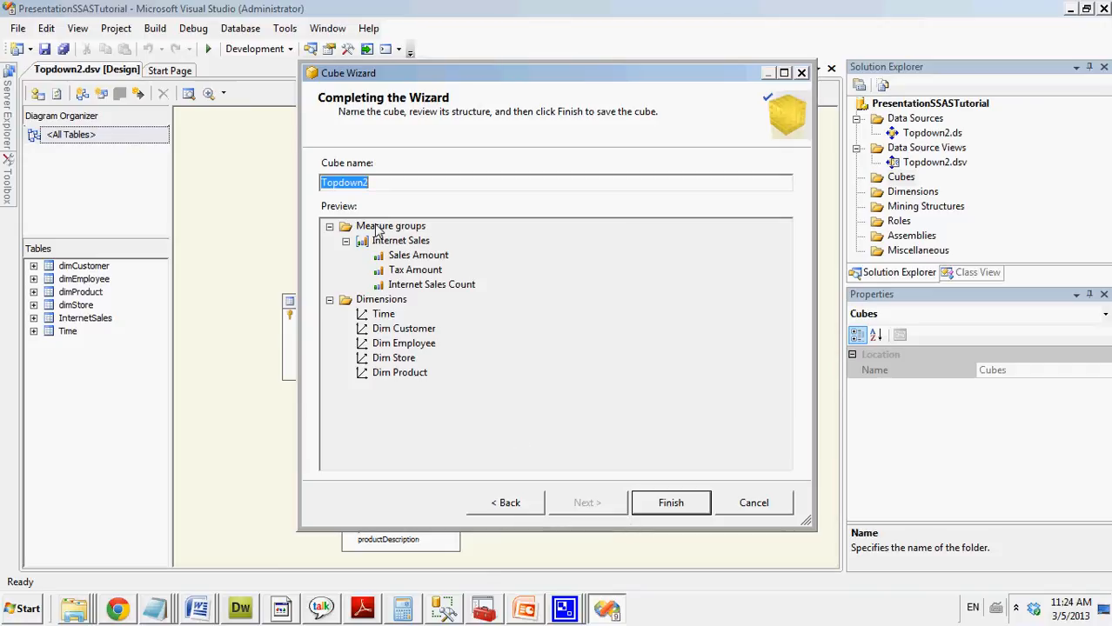
pyautogui.click(661, 505)
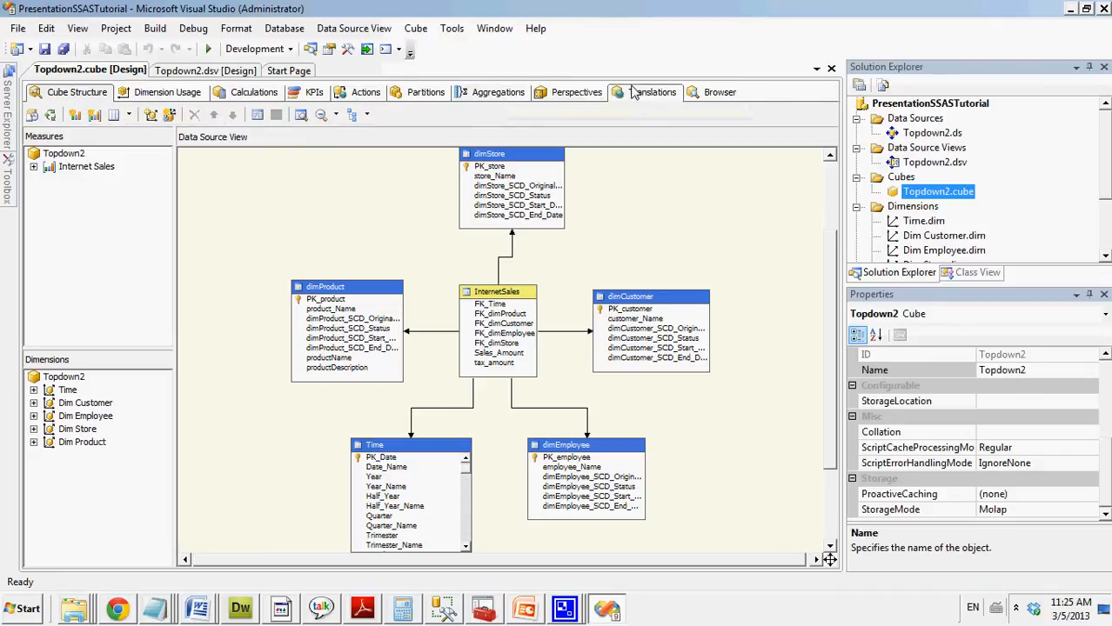
# Review the Topdown2 cube's dimension usage, calculations, KPIs, actions, partitions, aggregations and perspectives
pyautogui.click(169, 98)
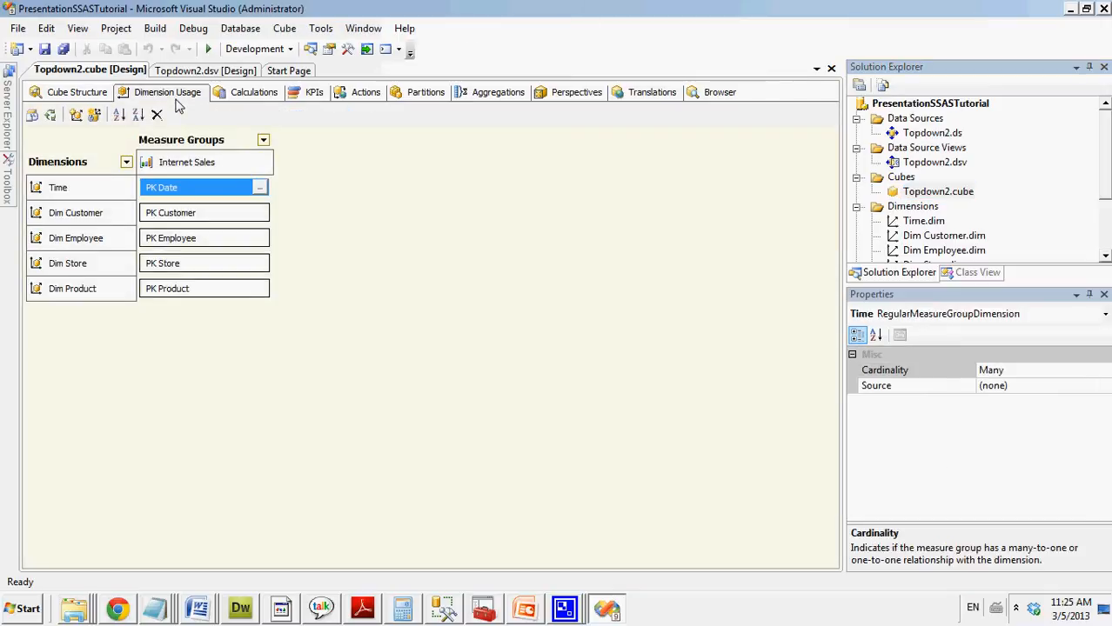
pyautogui.click(254, 94)
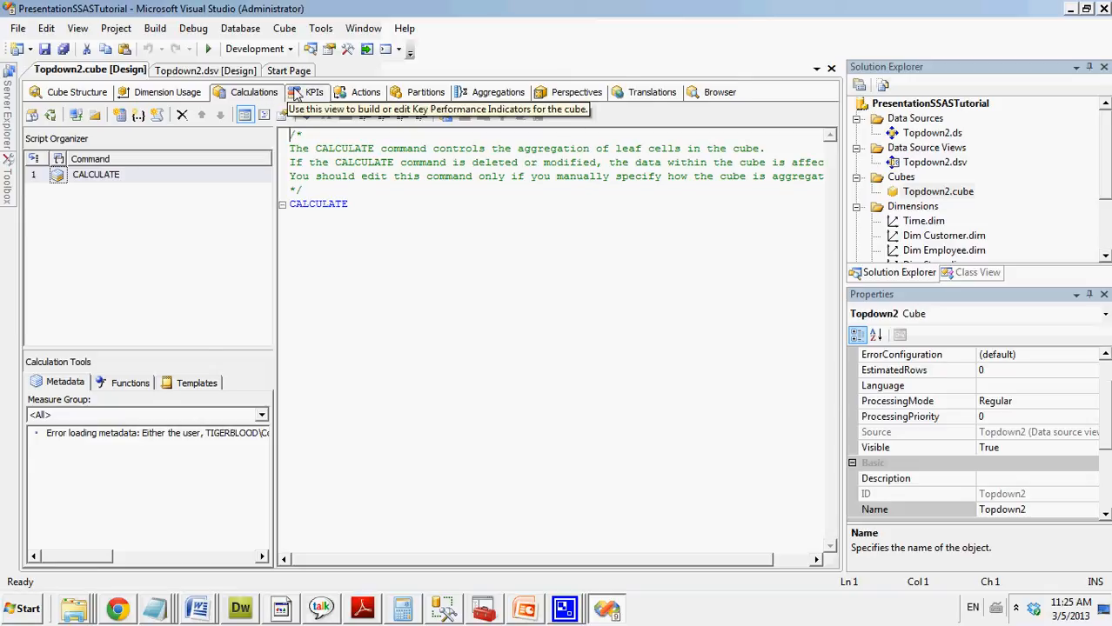
pyautogui.click(296, 94)
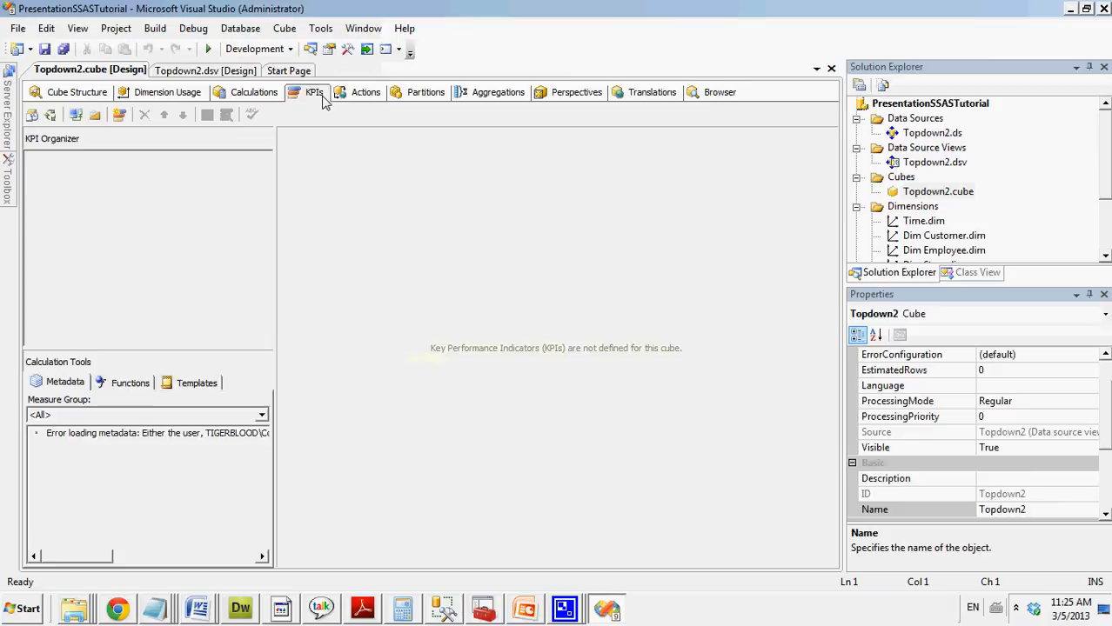
pyautogui.moveTo(276, 228); pyautogui.dragTo(334, 227)
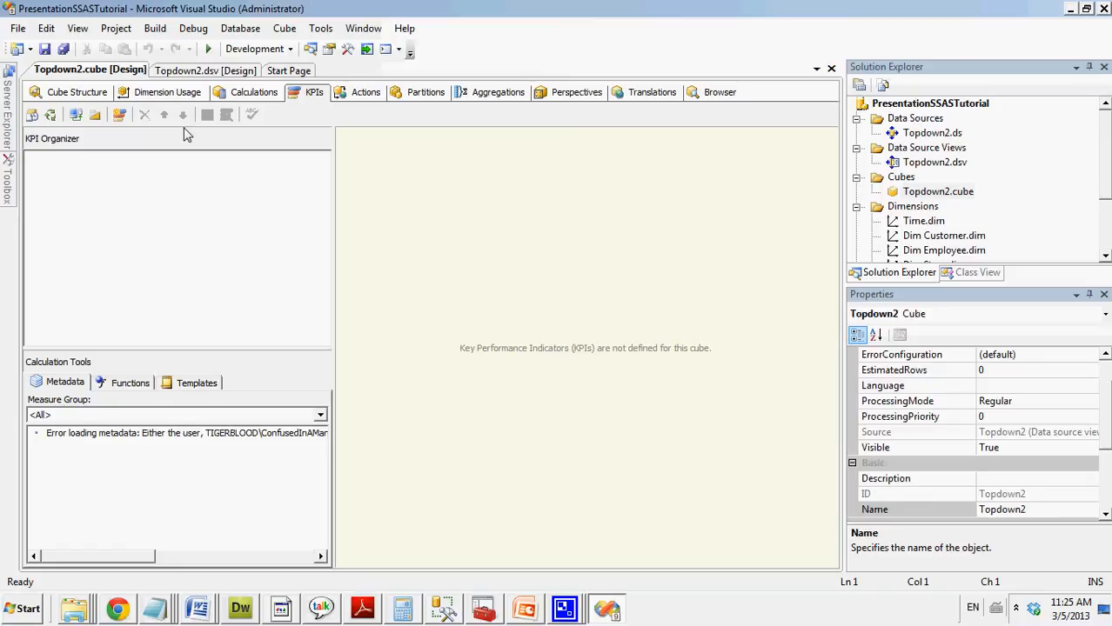
pyautogui.click(348, 93)
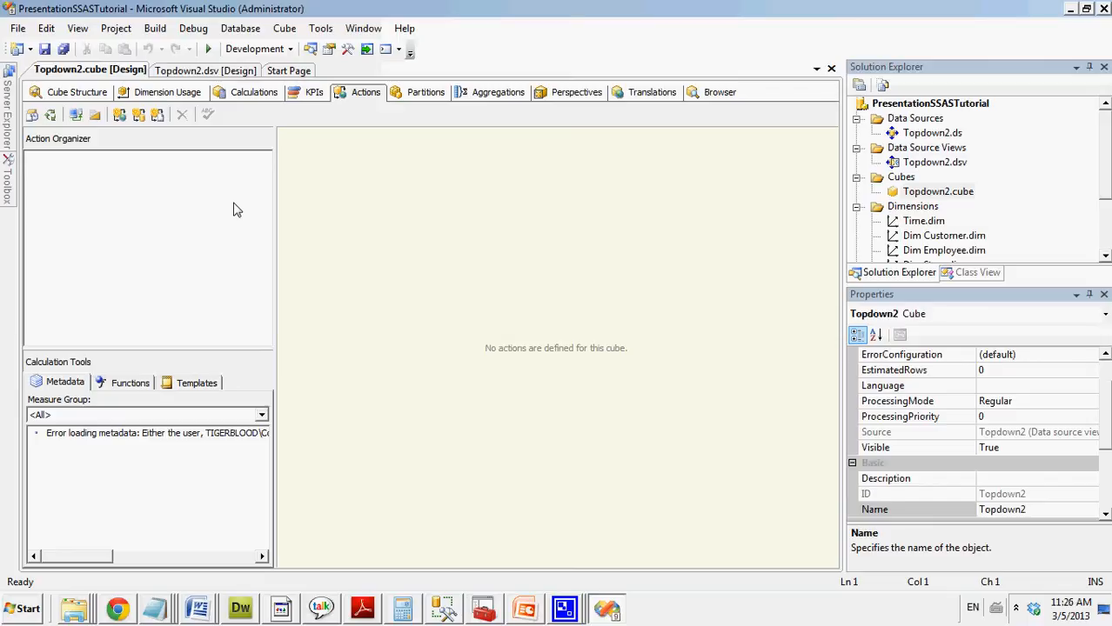
pyautogui.click(418, 94)
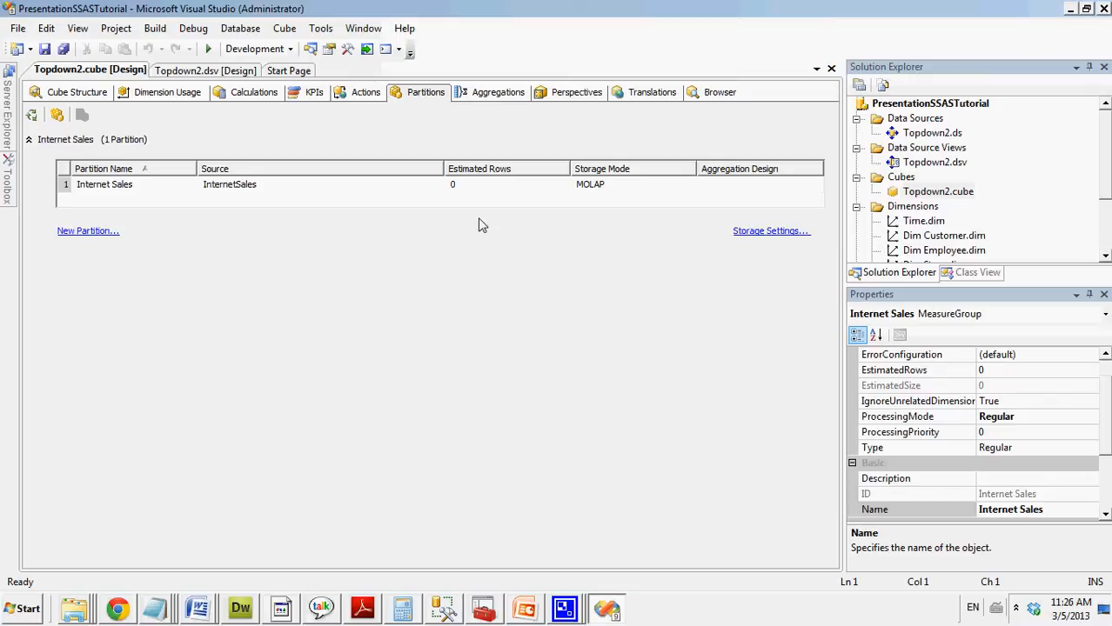
pyautogui.click(504, 95)
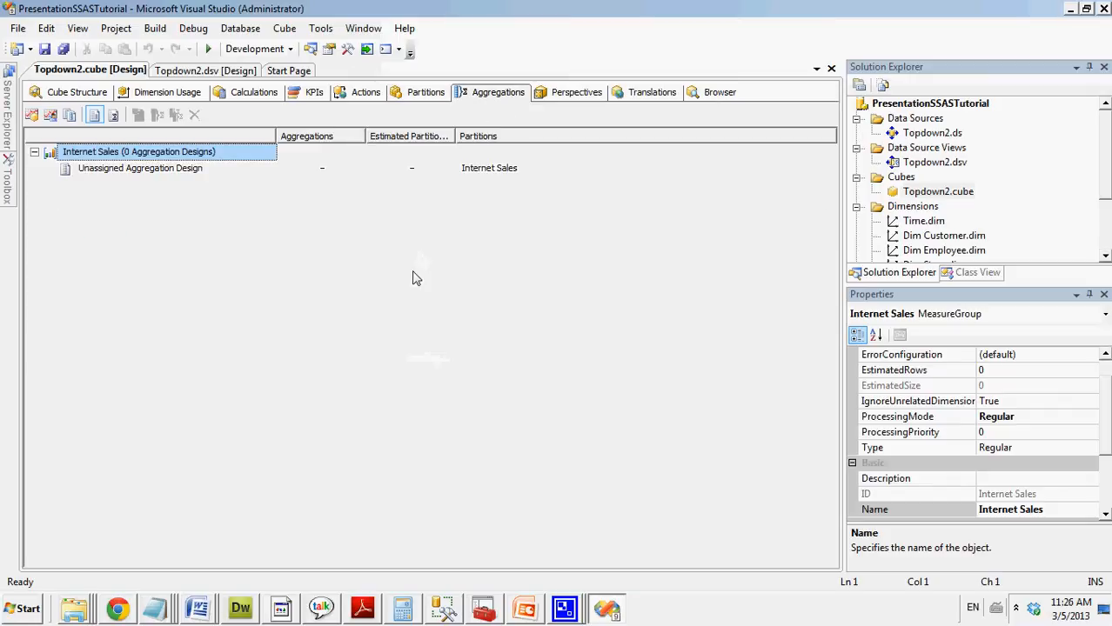
pyautogui.click(110, 173)
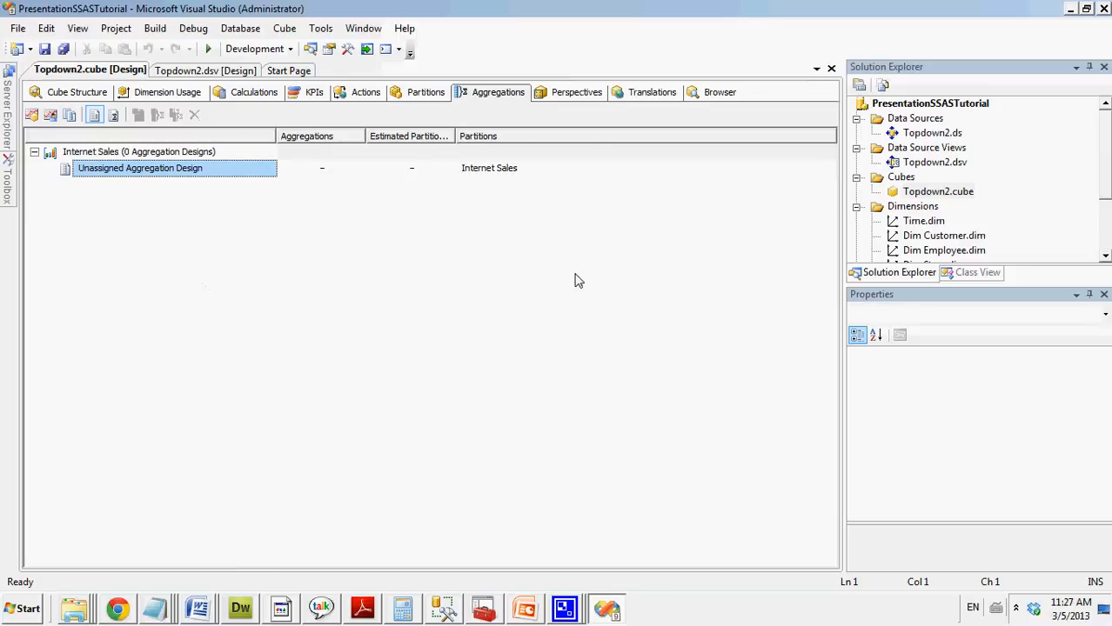
pyautogui.click(577, 94)
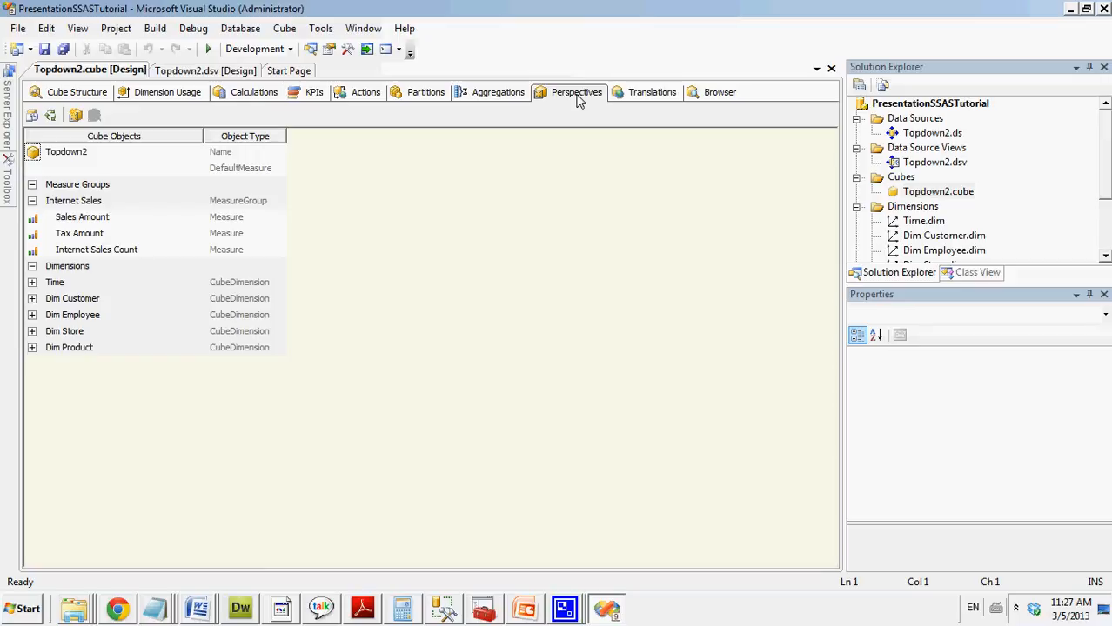
pyautogui.click(165, 155)
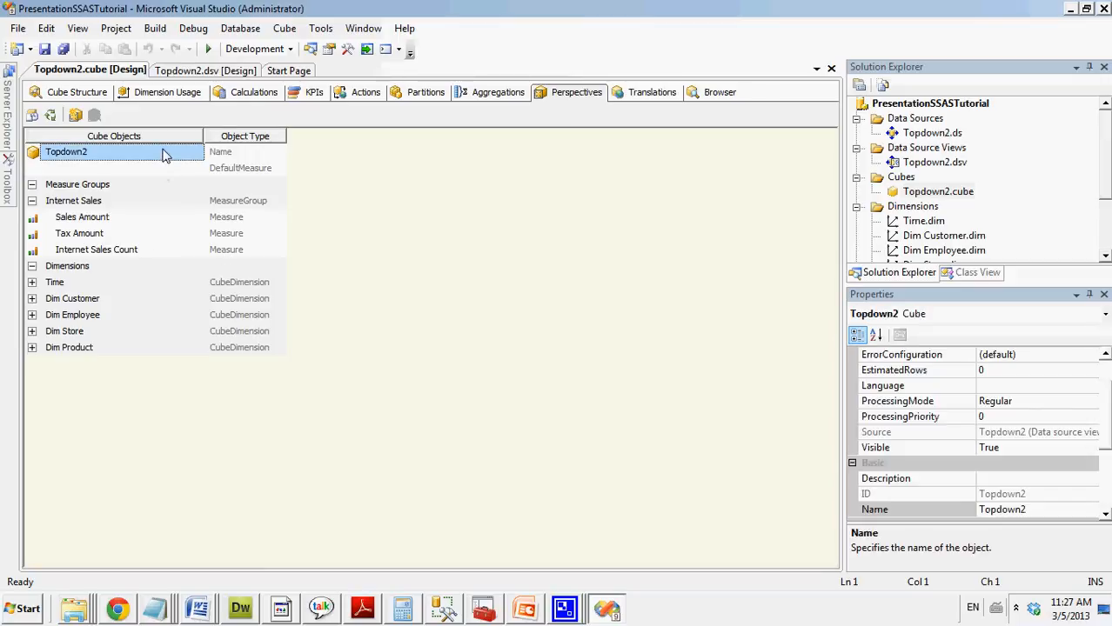
# Examine the Sales Amount and Tax Amount measures in the cube's perspectives, and view its translations with the Object Type column widened
pyautogui.click(149, 218)
pyautogui.click(150, 237)
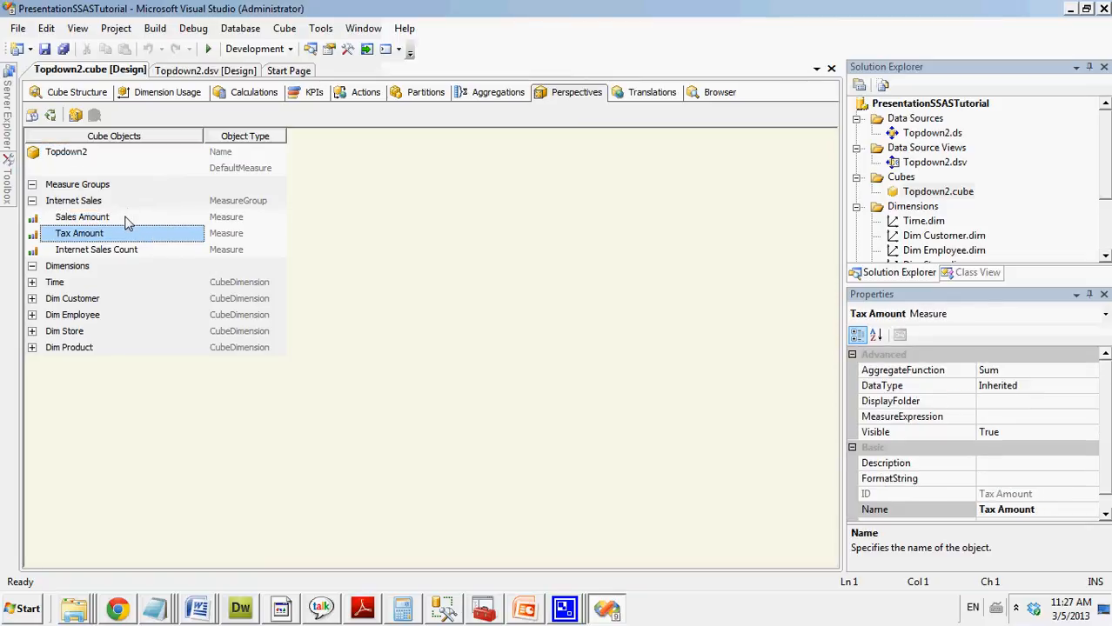
pyautogui.click(126, 218)
pyautogui.click(127, 237)
pyautogui.click(644, 93)
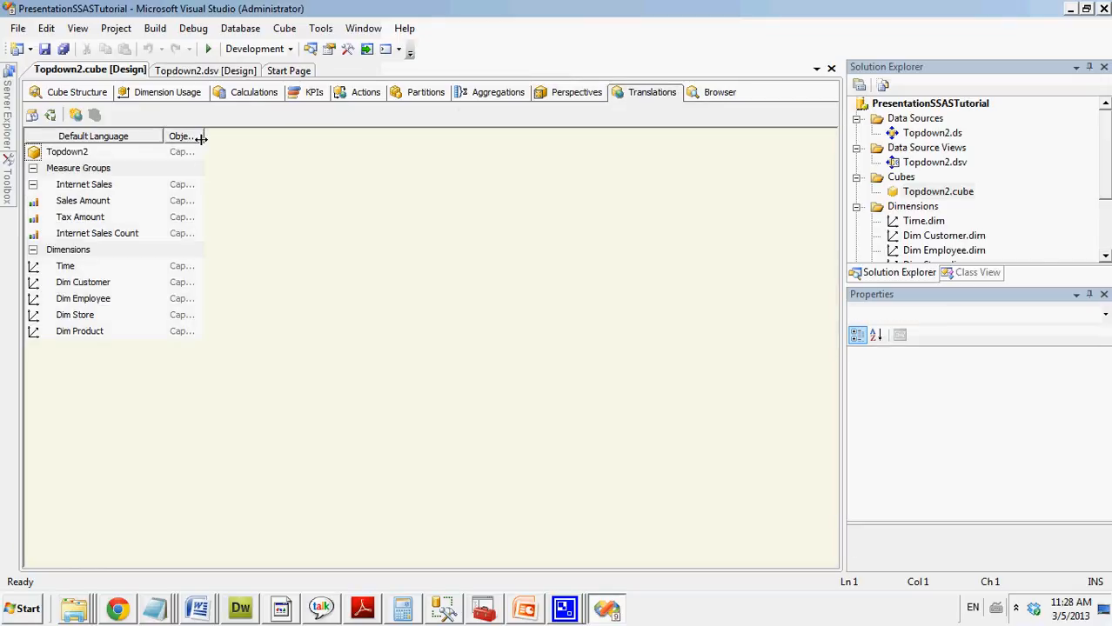
pyautogui.moveTo(200, 138); pyautogui.dragTo(275, 146)
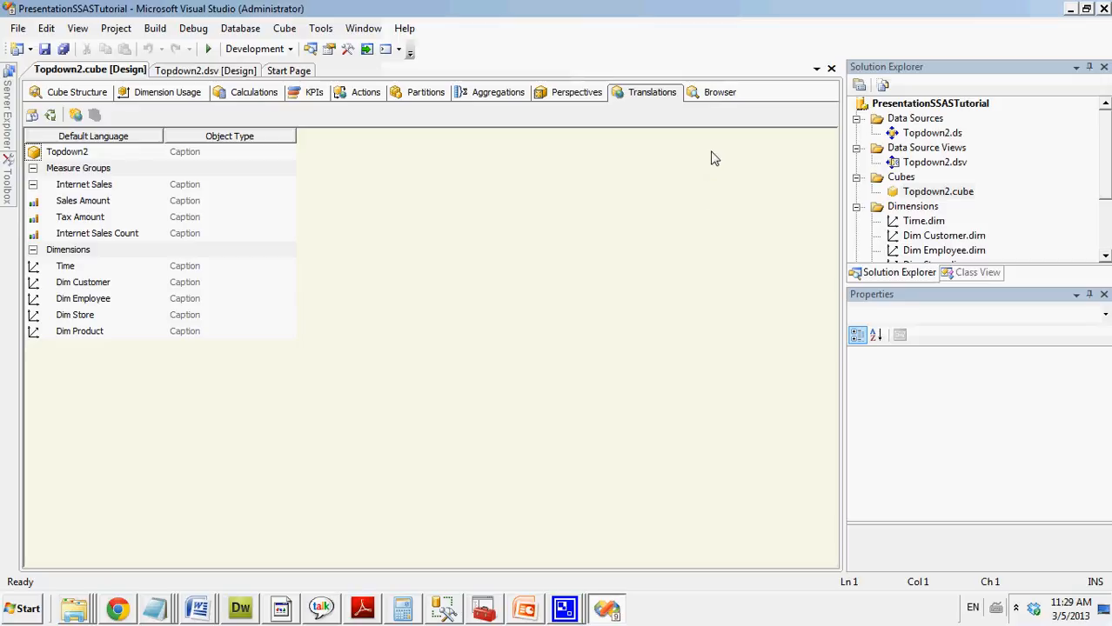
# Open the Topdown2 cube's browser view and read its detailed error information
pyautogui.click(713, 98)
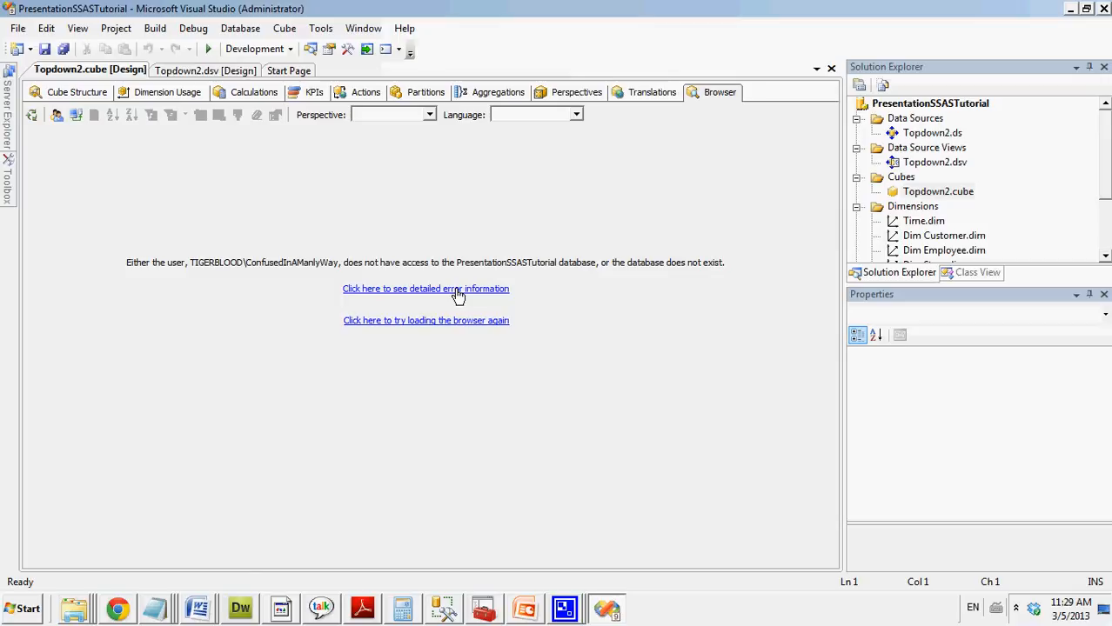
pyautogui.click(390, 118)
pyautogui.click(75, 116)
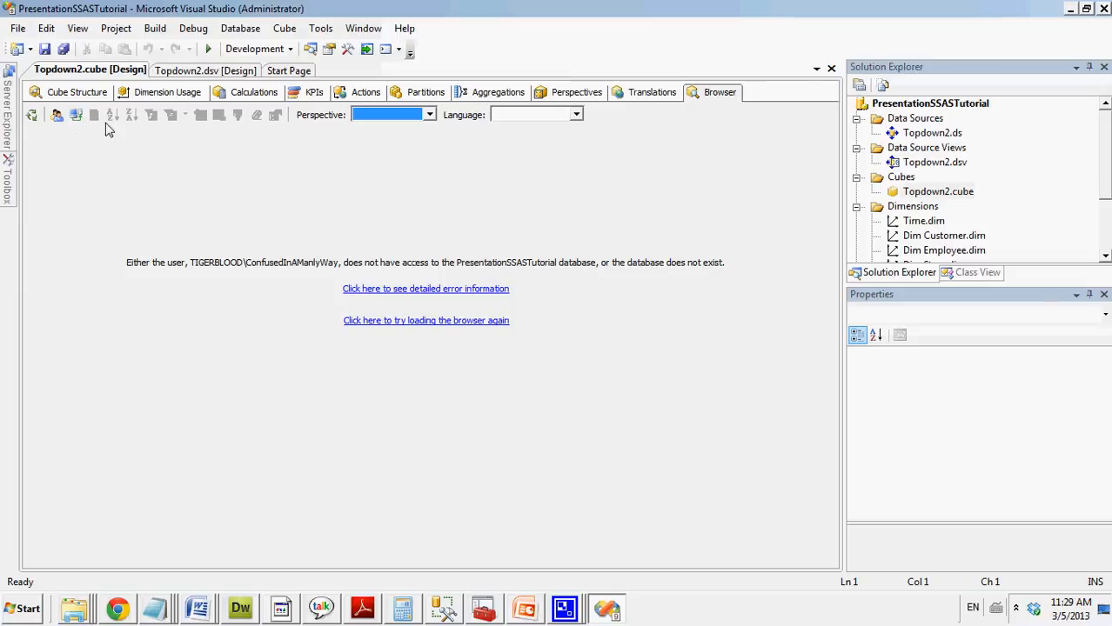
pyautogui.click(454, 291)
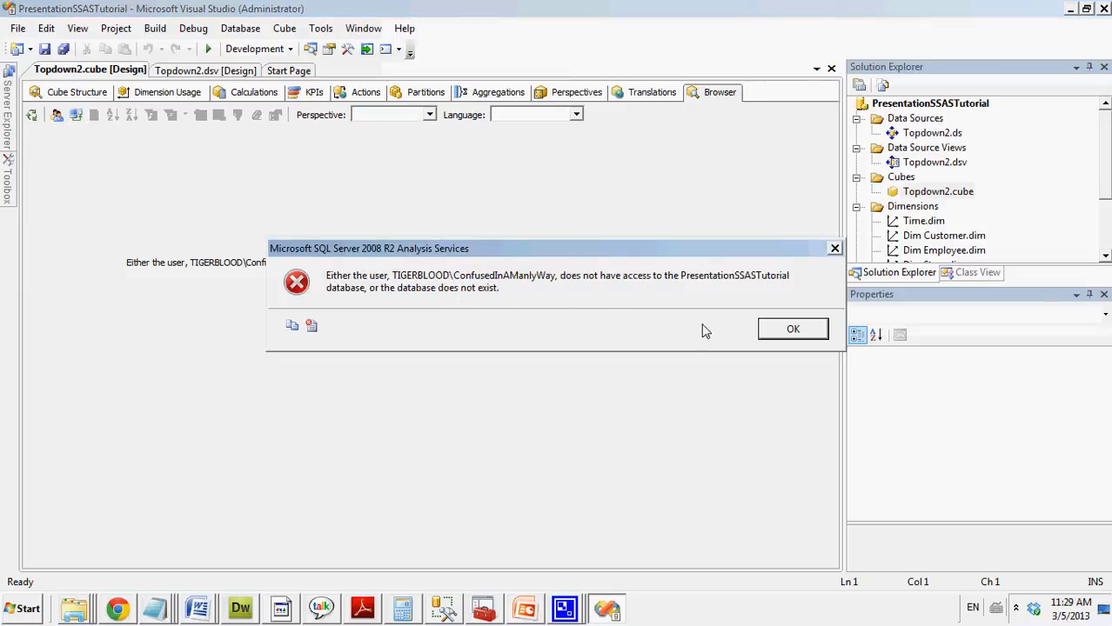
pyautogui.click(792, 329)
# Check the topdown2 database in SQL Server Management Studio, collapsing its Tables folder, and return to Visual Studio
pyautogui.click(443, 609)
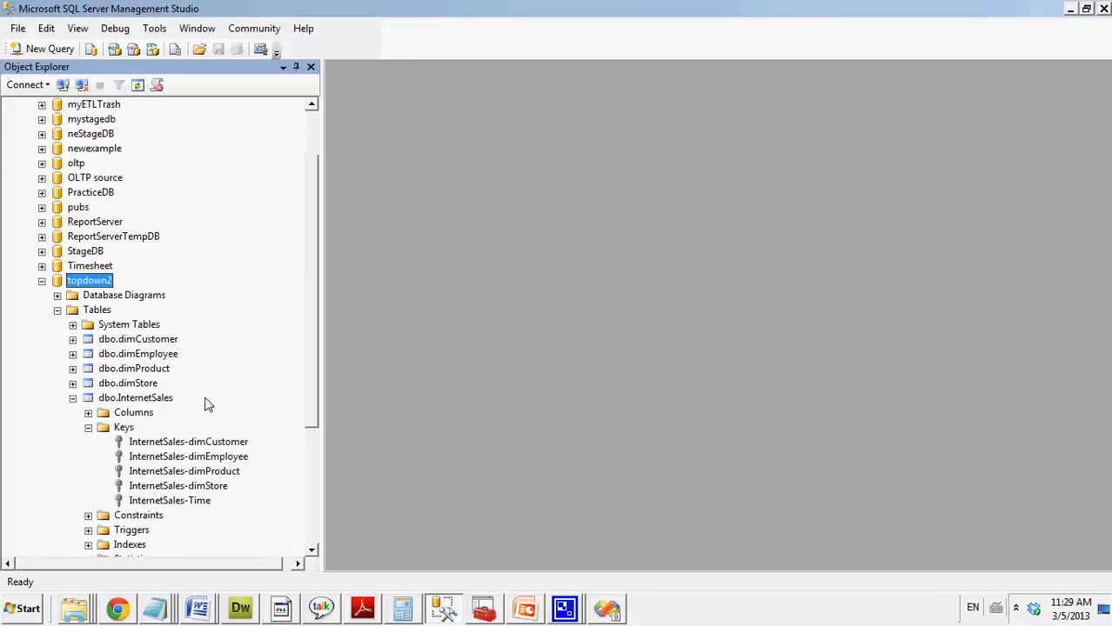
pyautogui.click(56, 310)
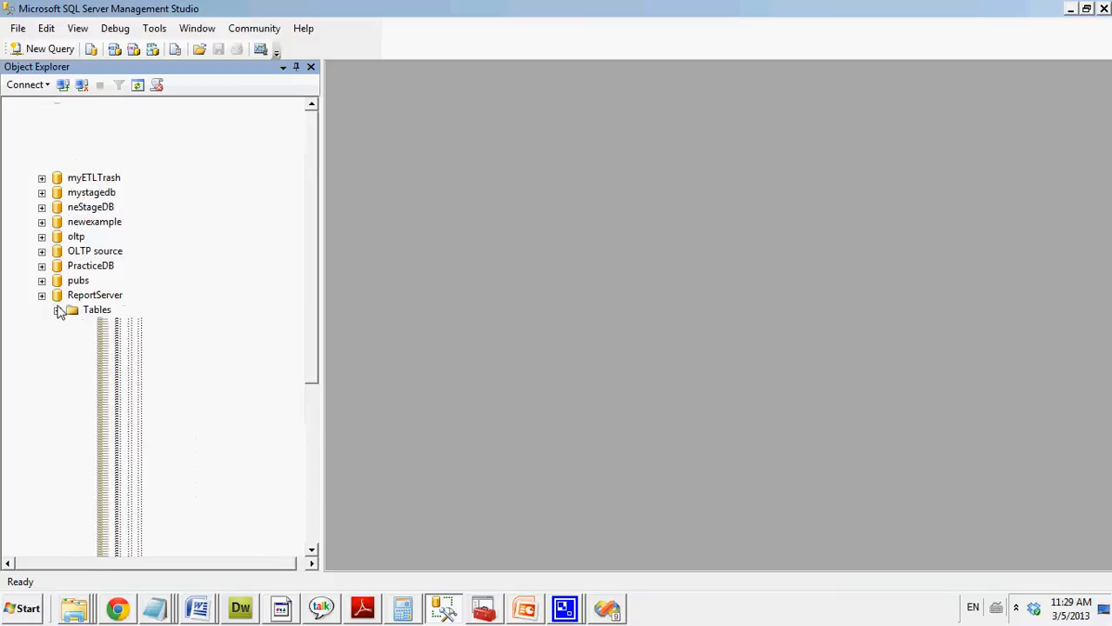
pyautogui.click(607, 612)
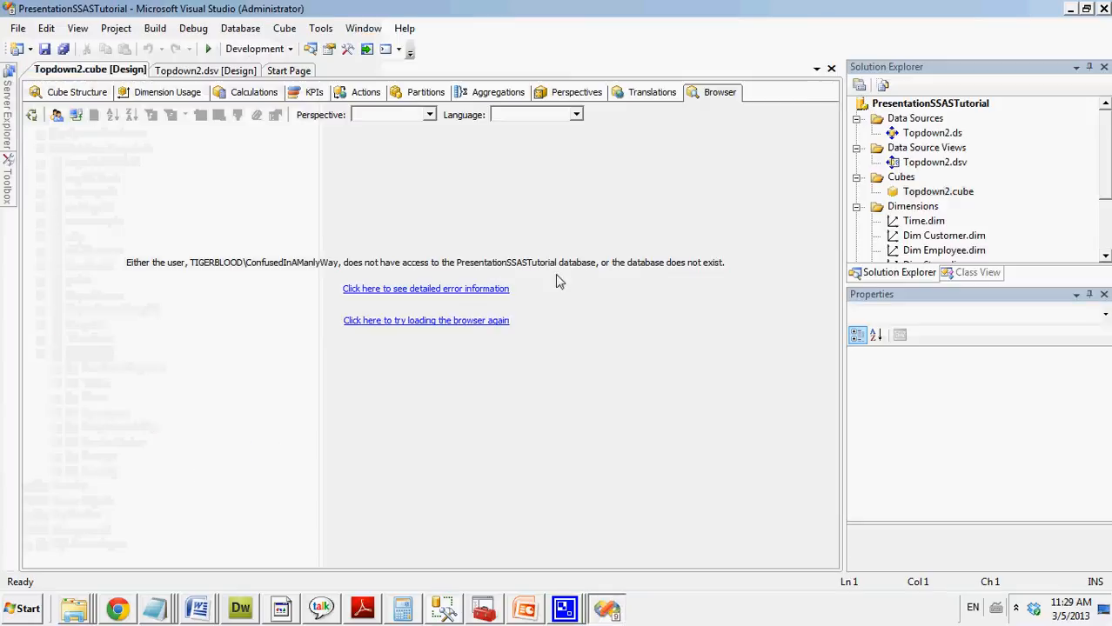
# Review the table diagram of the Topdown2 data source view alongside the cube design
pyautogui.click(173, 77)
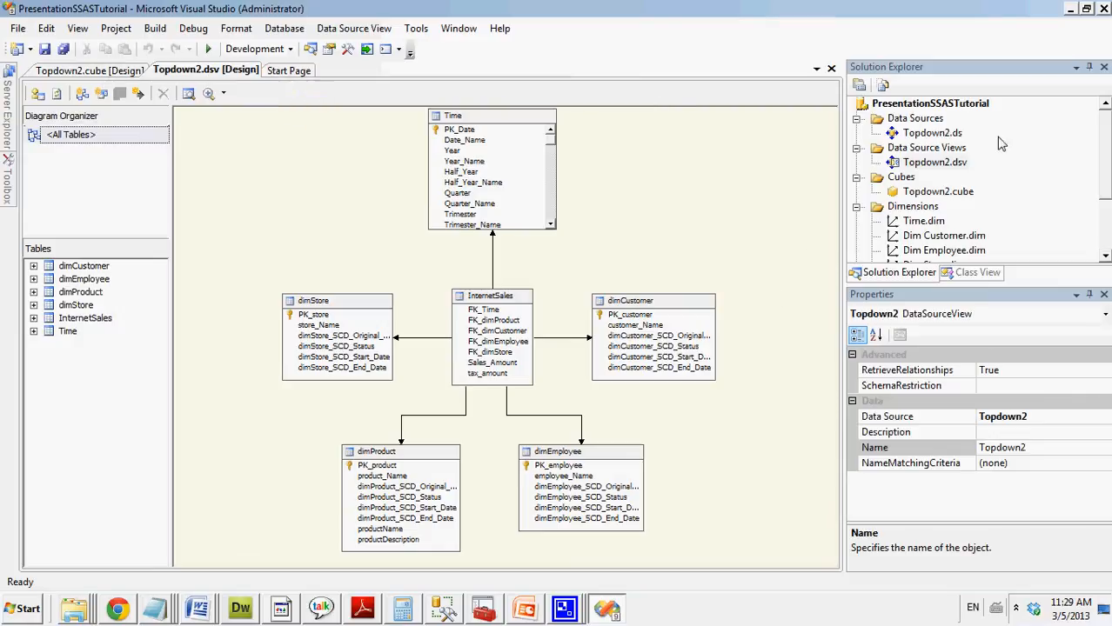
pyautogui.click(100, 74)
pyautogui.click(174, 71)
pyautogui.click(566, 611)
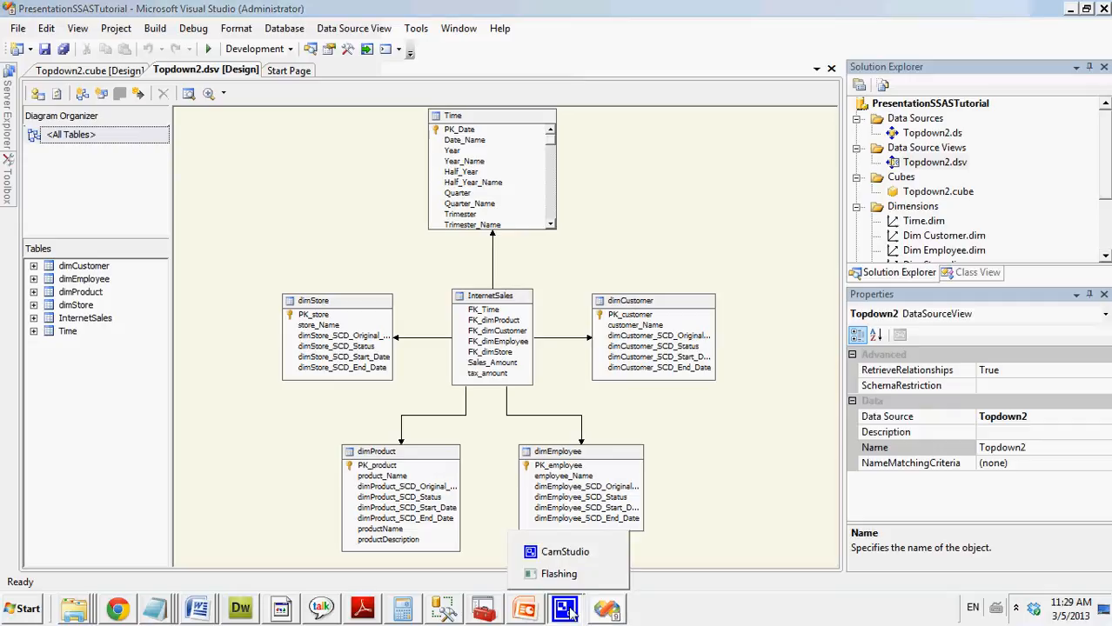
pyautogui.click(564, 552)
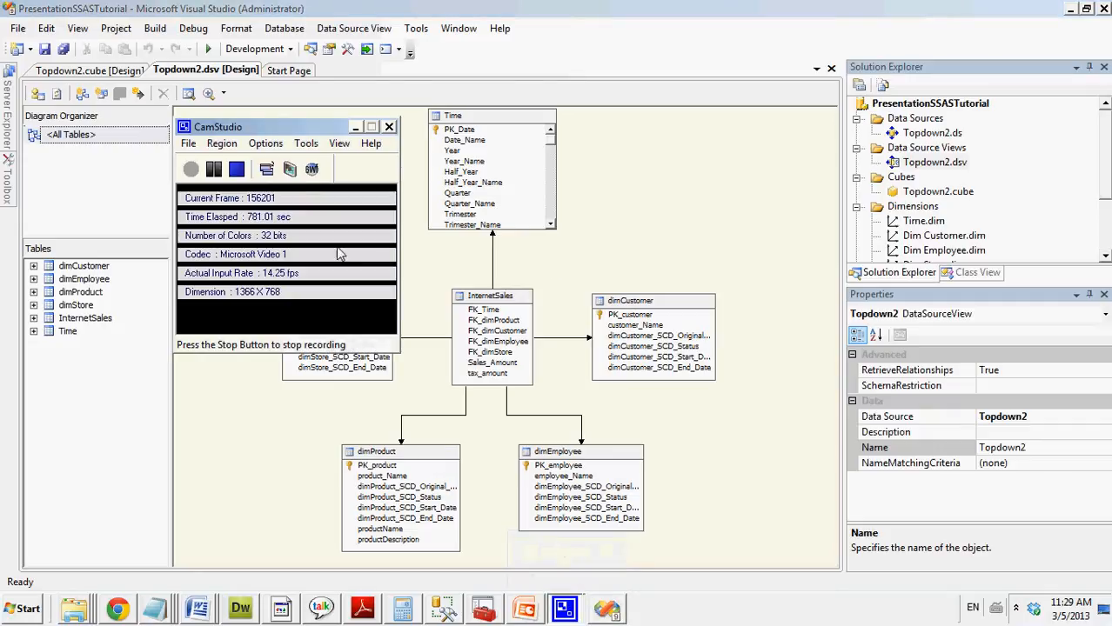